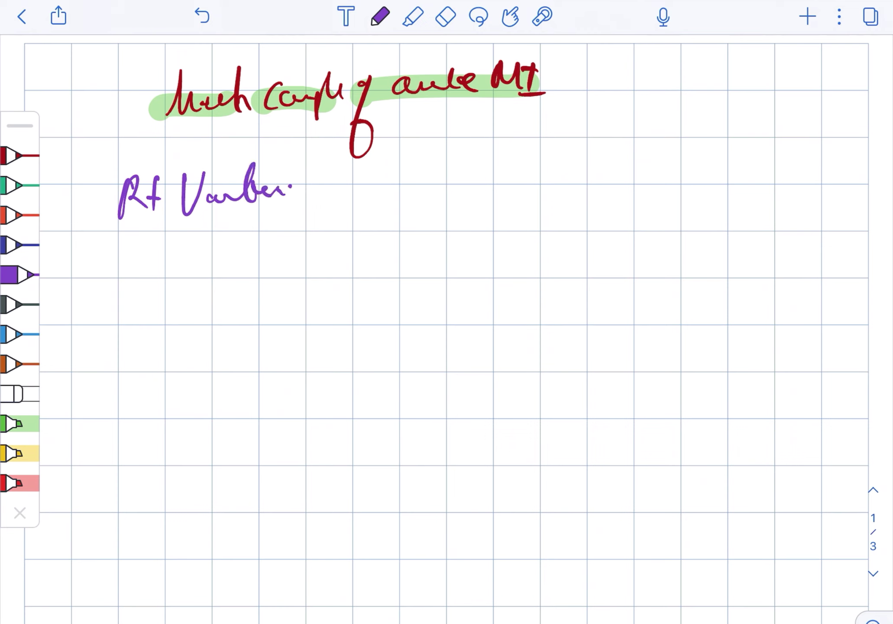
# Finish the purple note line with a curved arrow, then add an underlined dark grey subheading.
pyautogui.moveTo(408, 137)
pyautogui.mouseDown()
pyautogui.moveTo(374, 195)
pyautogui.moveTo(432, 147)
pyautogui.moveTo(474, 177)
pyautogui.mouseUp()
pyautogui.moveTo(494, 162); pyautogui.dragTo(538, 180)
pyautogui.click(21, 304)
pyautogui.moveTo(420, 268); pyautogui.dragTo(502, 233)
pyautogui.moveTo(396, 265); pyautogui.dragTo(572, 258)
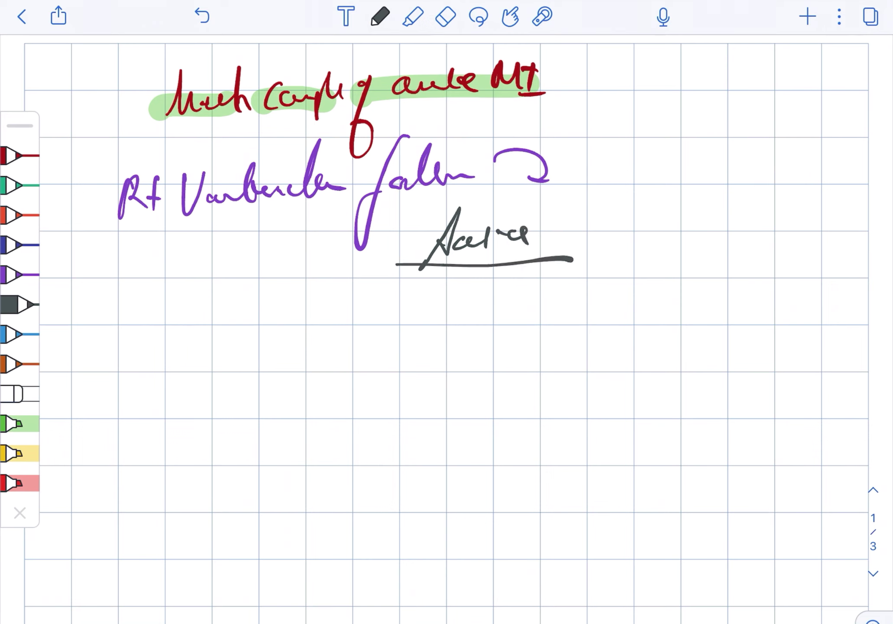
# Write and circle RCA in dark grey, then CIF in blue beside it.
pyautogui.moveTo(309, 307)
pyautogui.mouseDown()
pyautogui.moveTo(334, 334)
pyautogui.moveTo(360, 329)
pyautogui.mouseUp()
pyautogui.moveTo(366, 328); pyautogui.dragTo(395, 318)
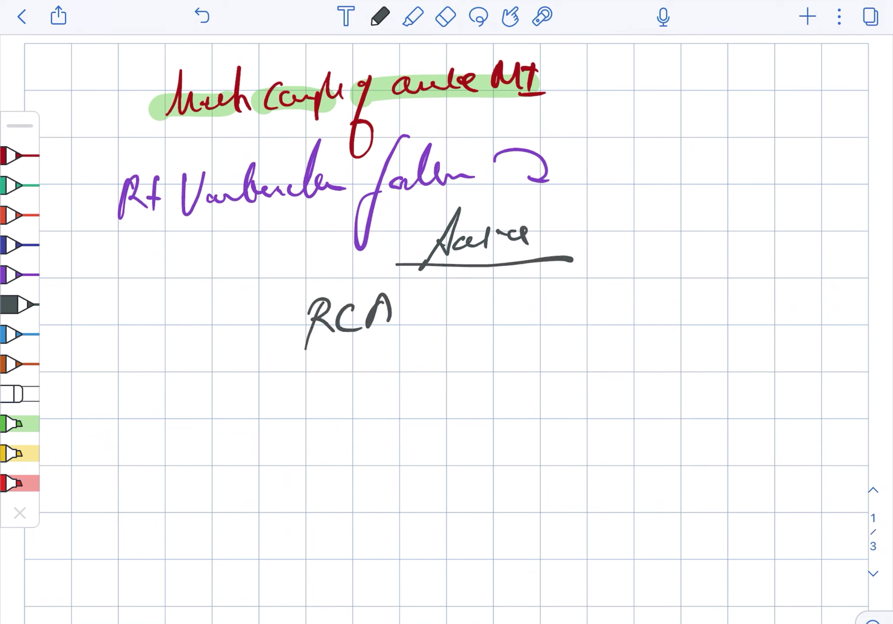
pyautogui.moveTo(332, 276); pyautogui.dragTo(269, 293)
pyautogui.click(21, 334)
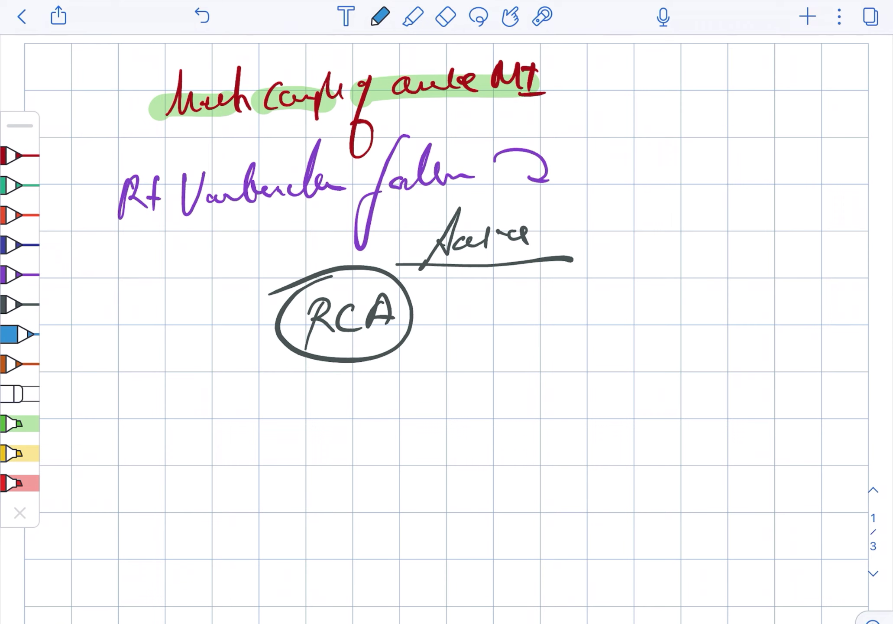
pyautogui.moveTo(497, 299); pyautogui.dragTo(488, 334)
pyautogui.moveTo(510, 293); pyautogui.dragTo(502, 328)
pyautogui.moveTo(538, 297)
pyautogui.mouseDown()
pyautogui.moveTo(529, 324)
pyautogui.moveTo(559, 295)
pyautogui.mouseUp()
# Write a three-line blue note to the right of CIF.
pyautogui.moveTo(498, 280); pyautogui.dragTo(572, 259)
pyautogui.moveTo(635, 279)
pyautogui.mouseDown()
pyautogui.moveTo(624, 311)
pyautogui.moveTo(714, 288)
pyautogui.mouseUp()
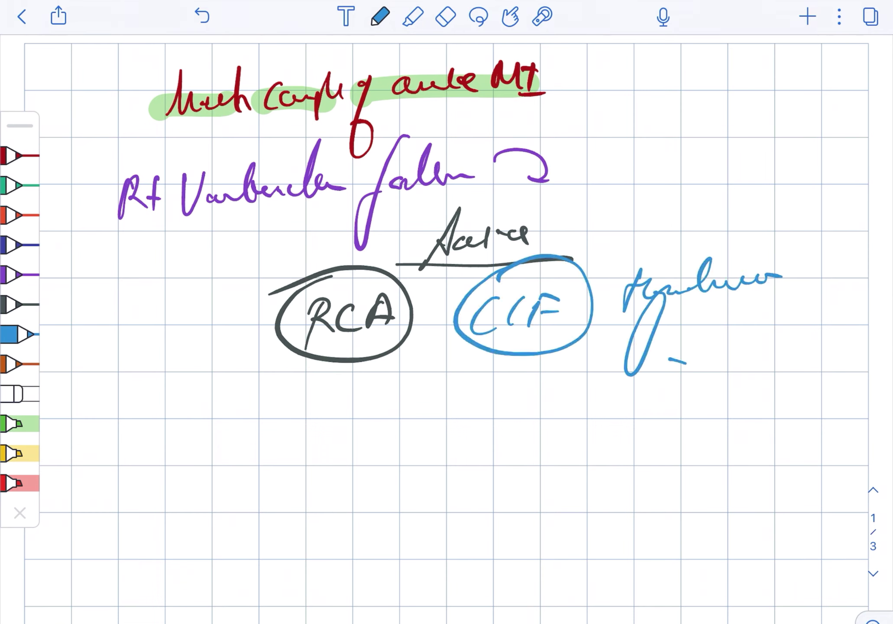
pyautogui.moveTo(659, 337); pyautogui.dragTo(685, 363)
pyautogui.moveTo(699, 333); pyautogui.dragTo(736, 344)
pyautogui.moveTo(739, 334); pyautogui.dragTo(762, 338)
pyautogui.moveTo(695, 374)
pyautogui.mouseDown()
pyautogui.moveTo(730, 381)
pyautogui.moveTo(763, 352)
pyautogui.mouseUp()
pyautogui.moveTo(751, 377); pyautogui.dragTo(817, 363)
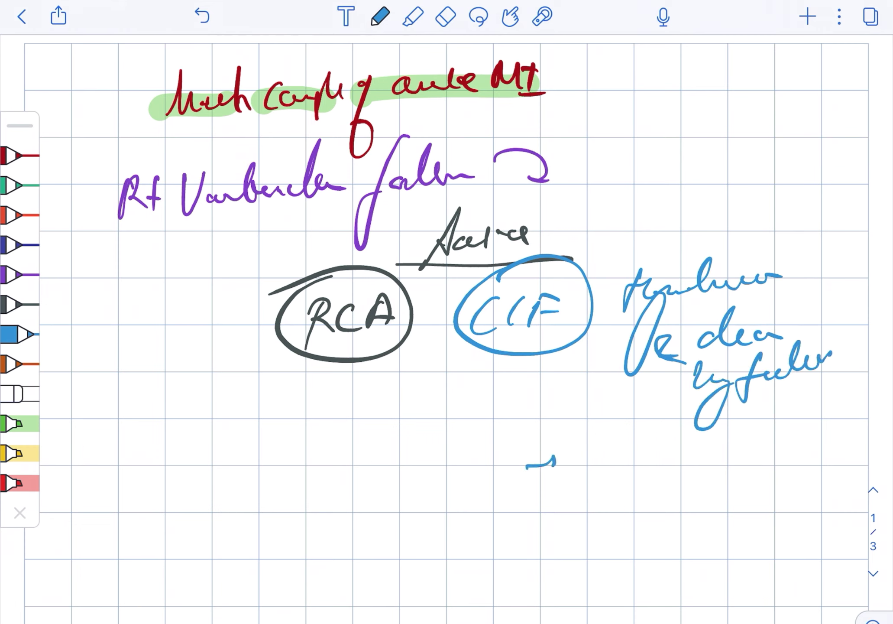
# Add a two-word blue note with an arrow below the CIF note.
pyautogui.moveTo(589, 423); pyautogui.dragTo(573, 488)
pyautogui.moveTo(578, 452); pyautogui.dragTo(610, 437)
pyautogui.moveTo(670, 446); pyautogui.dragTo(701, 460)
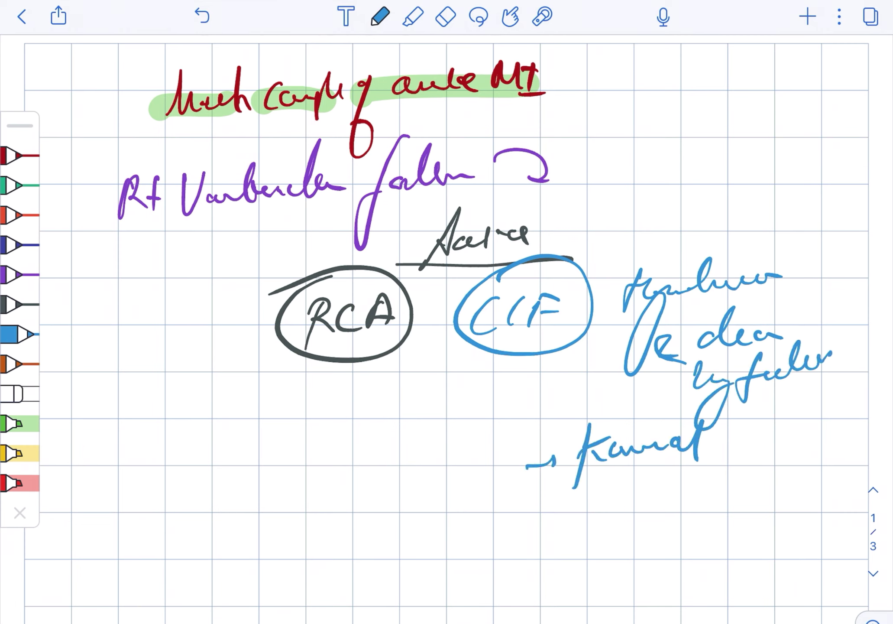
pyautogui.moveTo(754, 405)
pyautogui.mouseDown()
pyautogui.moveTo(723, 436)
pyautogui.moveTo(753, 451)
pyautogui.mouseUp()
pyautogui.moveTo(753, 438)
pyautogui.mouseDown()
pyautogui.moveTo(763, 472)
pyautogui.moveTo(799, 438)
pyautogui.mouseUp()
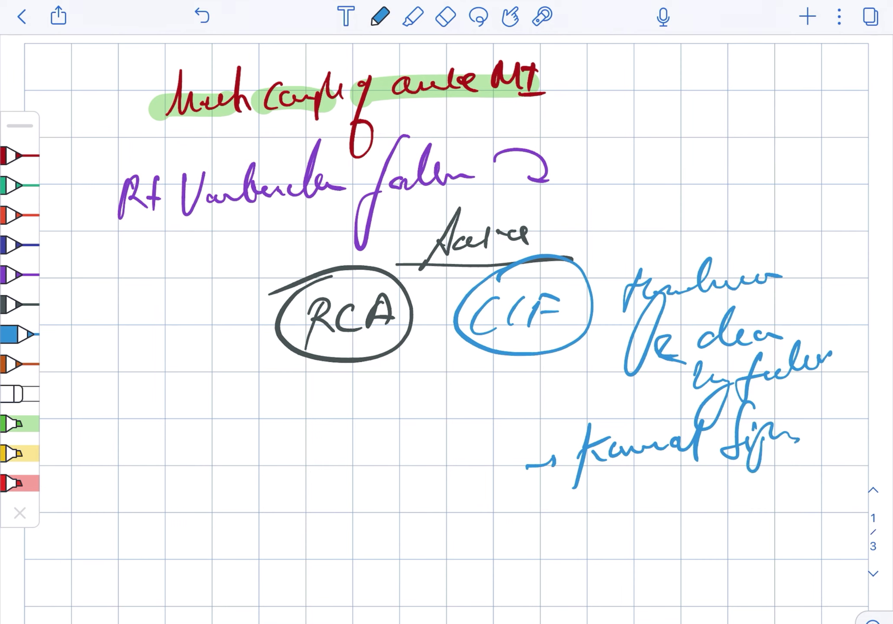
# Write and circle ECG in brown, with an arrow to an underlined, circled finding.
pyautogui.click(21, 363)
pyautogui.moveTo(173, 385)
pyautogui.mouseDown()
pyautogui.moveTo(162, 427)
pyautogui.moveTo(182, 406)
pyautogui.mouseUp()
pyautogui.moveTo(215, 383)
pyautogui.mouseDown()
pyautogui.moveTo(197, 416)
pyautogui.moveTo(240, 425)
pyautogui.mouseUp()
pyautogui.moveTo(143, 380); pyautogui.dragTo(164, 368)
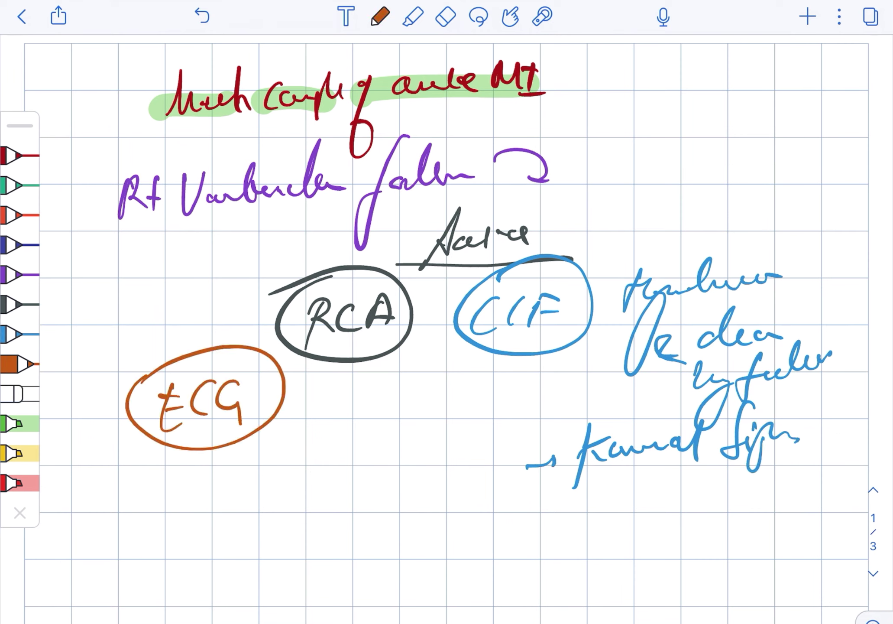
pyautogui.moveTo(281, 404); pyautogui.dragTo(328, 457)
pyautogui.moveTo(187, 473)
pyautogui.mouseDown()
pyautogui.moveTo(183, 510)
pyautogui.moveTo(233, 491)
pyautogui.moveTo(417, 490)
pyautogui.moveTo(447, 466)
pyautogui.mouseUp()
pyautogui.moveTo(353, 499); pyautogui.dragTo(451, 497)
pyautogui.moveTo(223, 443); pyautogui.dragTo(461, 512)
# Wipe the page, then write and underline a red page title.
pyautogui.click(445, 16)
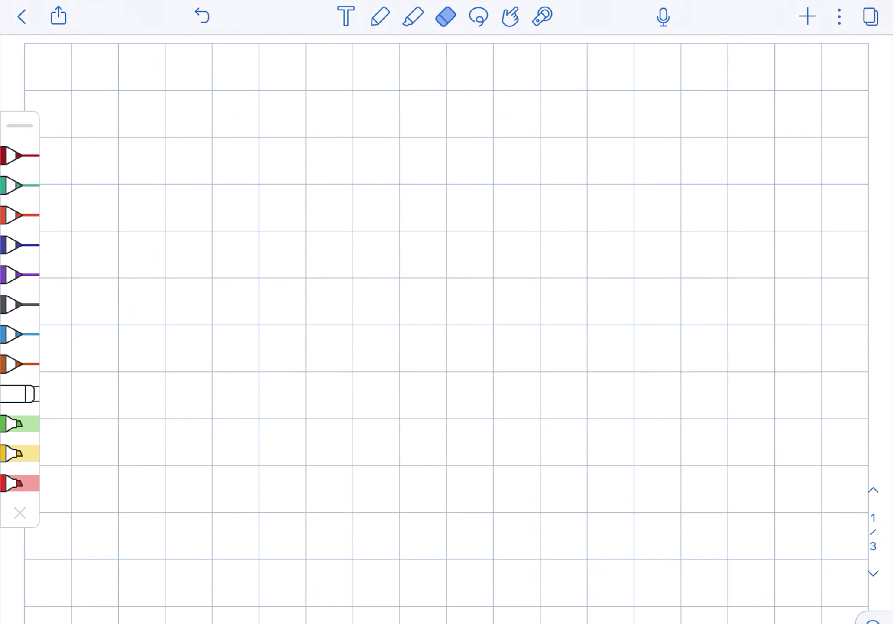
pyautogui.click(380, 16)
pyautogui.click(20, 216)
pyautogui.moveTo(138, 128); pyautogui.dragTo(162, 128)
pyautogui.moveTo(147, 139); pyautogui.dragTo(145, 174)
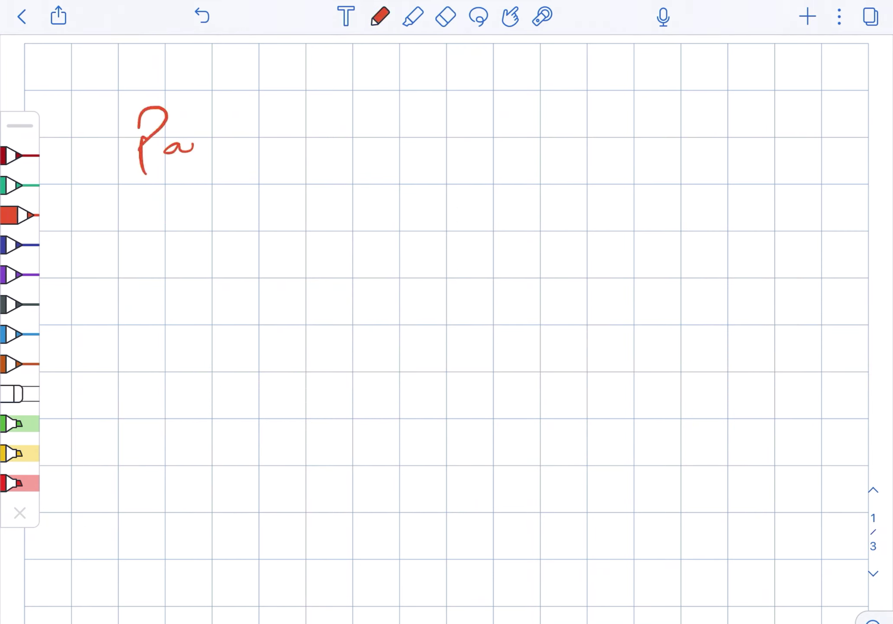
pyautogui.moveTo(196, 145); pyautogui.dragTo(240, 142)
pyautogui.moveTo(298, 148)
pyautogui.mouseDown()
pyautogui.moveTo(322, 132)
pyautogui.moveTo(507, 128)
pyautogui.mouseUp()
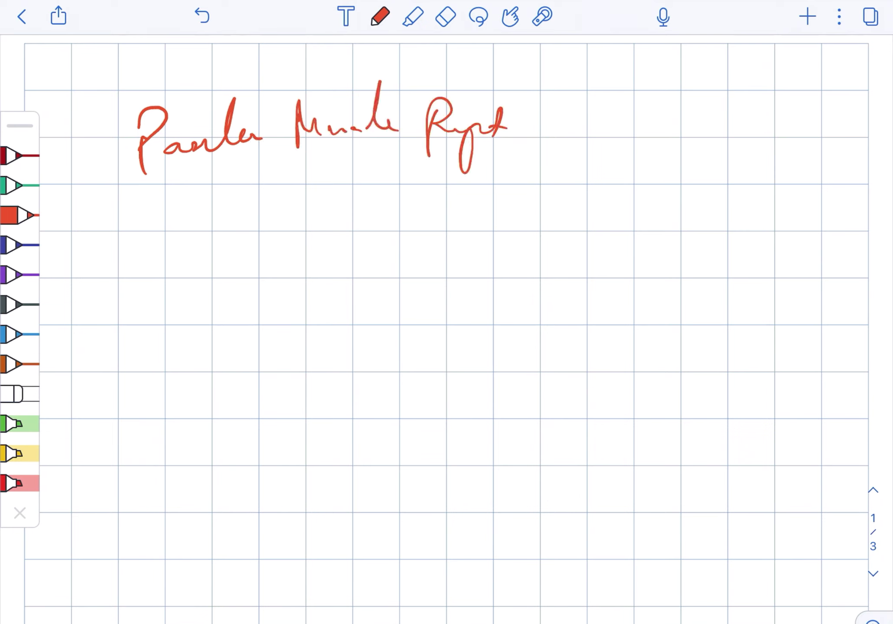
pyautogui.moveTo(115, 179)
pyautogui.mouseDown()
pyautogui.moveTo(519, 168)
pyautogui.moveTo(601, 201)
pyautogui.mouseUp()
# Write a purple note with a day range under the title.
pyautogui.click(19, 274)
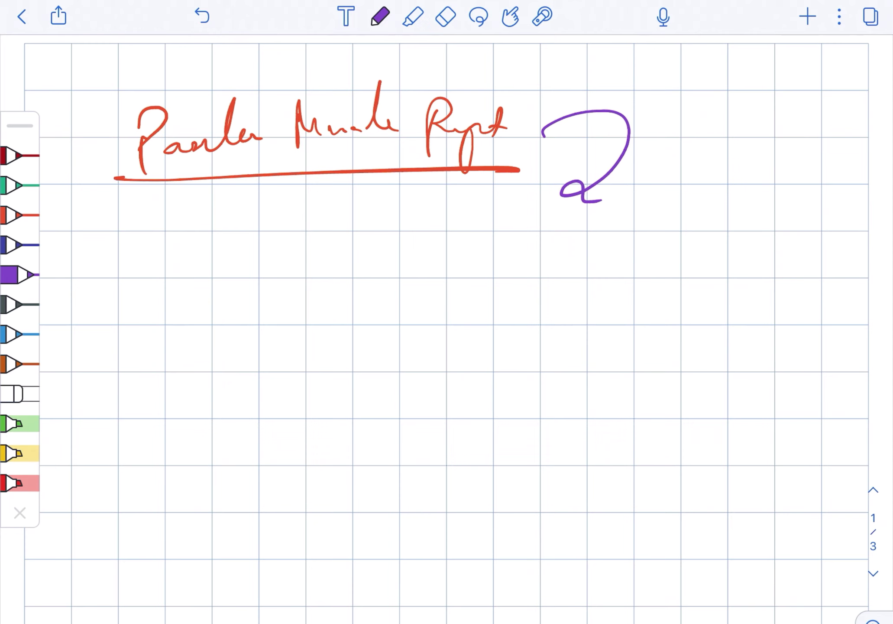
pyautogui.moveTo(407, 259)
pyautogui.mouseDown()
pyautogui.moveTo(442, 243)
pyautogui.moveTo(500, 246)
pyautogui.mouseUp()
pyautogui.moveTo(546, 211)
pyautogui.mouseDown()
pyautogui.moveTo(551, 248)
pyautogui.moveTo(595, 240)
pyautogui.moveTo(641, 193)
pyautogui.mouseUp()
pyautogui.moveTo(639, 230)
pyautogui.mouseDown()
pyautogui.moveTo(670, 234)
pyautogui.moveTo(694, 222)
pyautogui.mouseUp()
pyautogui.moveTo(718, 215)
pyautogui.mouseDown()
pyautogui.moveTo(755, 189)
pyautogui.moveTo(734, 228)
pyautogui.mouseUp()
pyautogui.moveTo(757, 203)
pyautogui.mouseDown()
pyautogui.moveTo(778, 184)
pyautogui.moveTo(802, 198)
pyautogui.mouseUp()
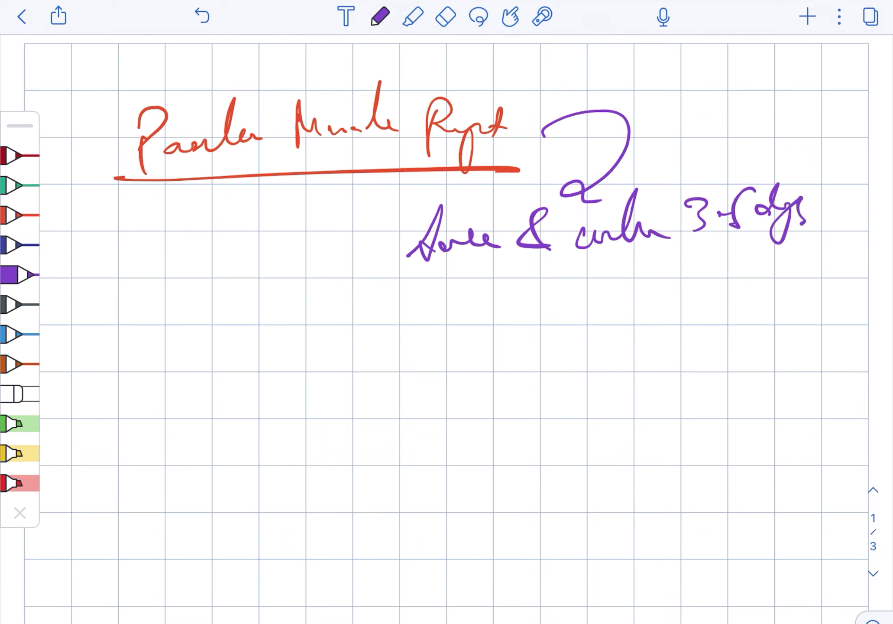
# Write and circle RCA in dark grey with a curved arrow beside it.
pyautogui.click(15, 304)
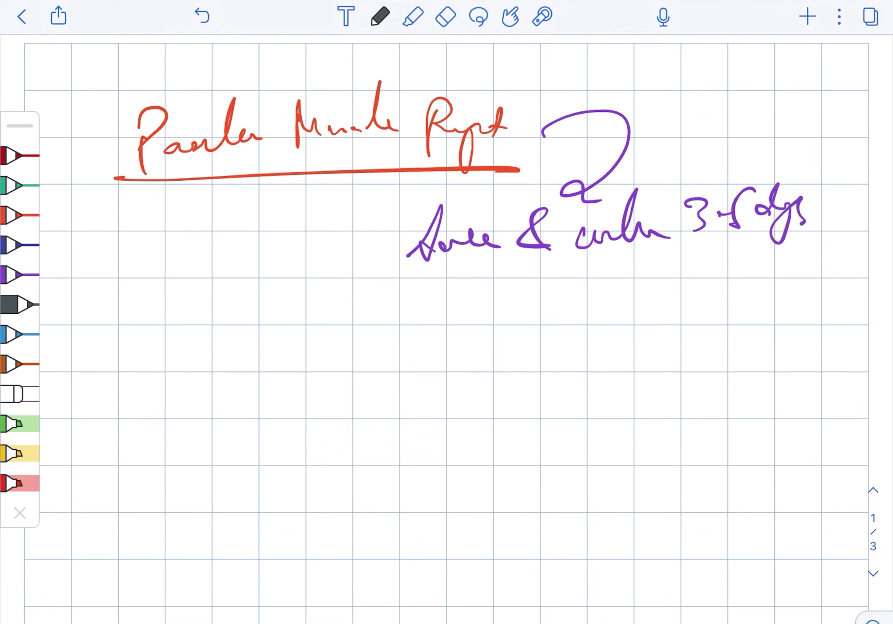
pyautogui.moveTo(202, 318); pyautogui.dragTo(224, 307)
pyautogui.moveTo(244, 290)
pyautogui.mouseDown()
pyautogui.moveTo(241, 309)
pyautogui.moveTo(276, 307)
pyautogui.mouseUp()
pyautogui.moveTo(265, 259); pyautogui.dragTo(209, 264)
pyautogui.moveTo(340, 294); pyautogui.dragTo(418, 304)
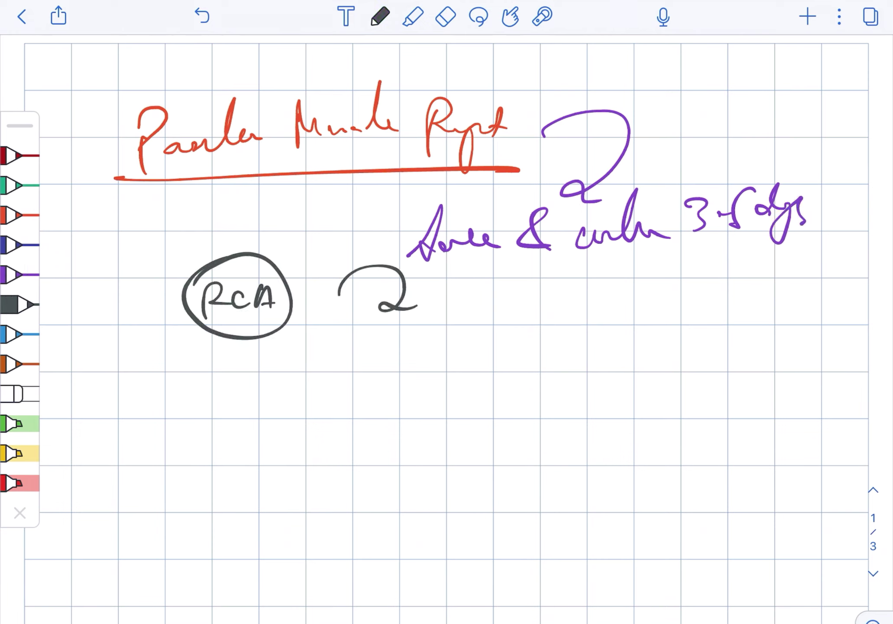
# Write a slash-separated blue note under the RCA arrow.
pyautogui.click(15, 334)
pyautogui.moveTo(317, 368)
pyautogui.mouseDown()
pyautogui.moveTo(342, 346)
pyautogui.moveTo(396, 357)
pyautogui.mouseUp()
pyautogui.moveTo(433, 311); pyautogui.dragTo(400, 389)
pyautogui.moveTo(475, 327); pyautogui.dragTo(460, 364)
pyautogui.moveTo(567, 301); pyautogui.dragTo(512, 395)
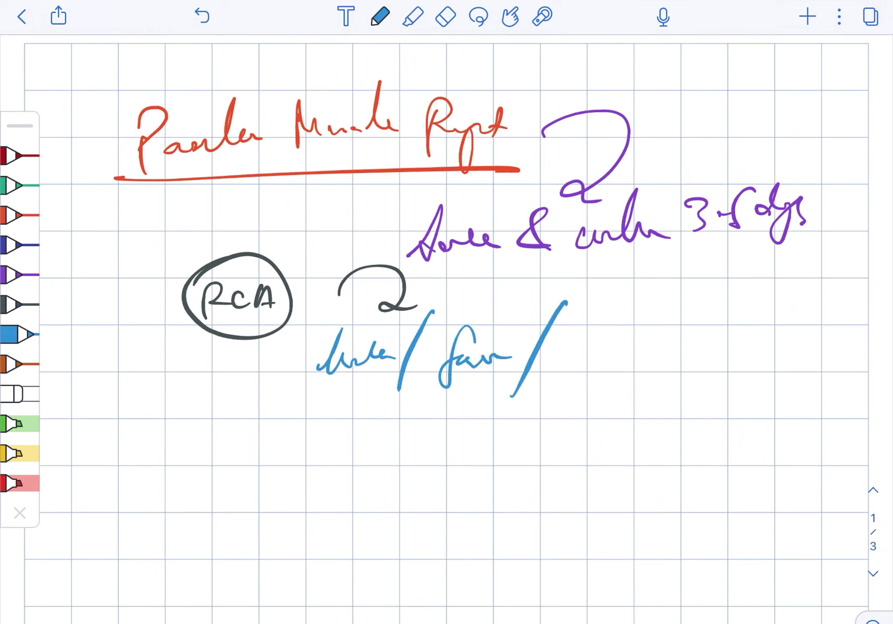
pyautogui.moveTo(547, 346); pyautogui.dragTo(590, 348)
pyautogui.moveTo(586, 310)
pyautogui.mouseDown()
pyautogui.moveTo(631, 342)
pyautogui.moveTo(757, 333)
pyautogui.mouseUp()
# Write a brown note line below and circle it.
pyautogui.click(20, 364)
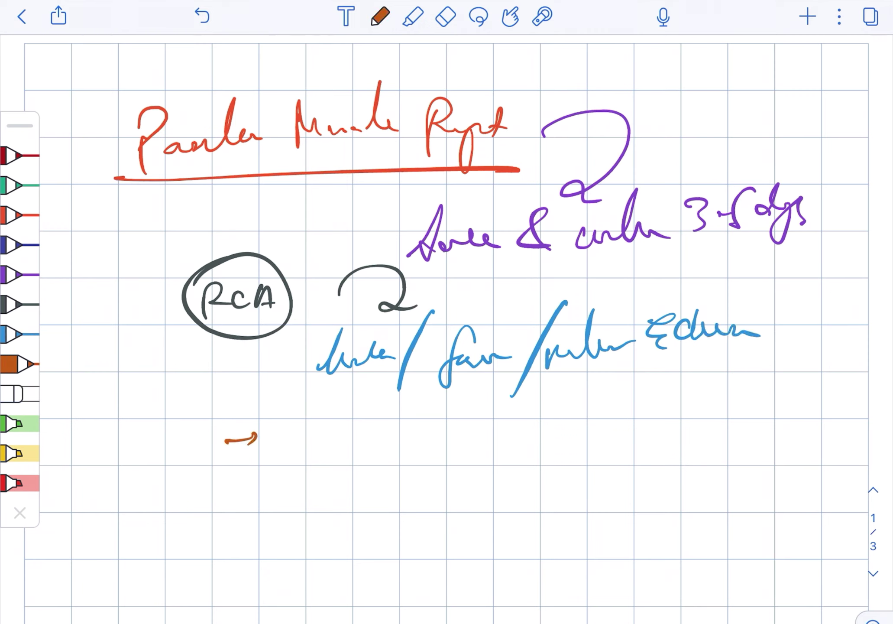
pyautogui.moveTo(339, 420); pyautogui.dragTo(357, 421)
pyautogui.moveTo(376, 427); pyautogui.dragTo(379, 440)
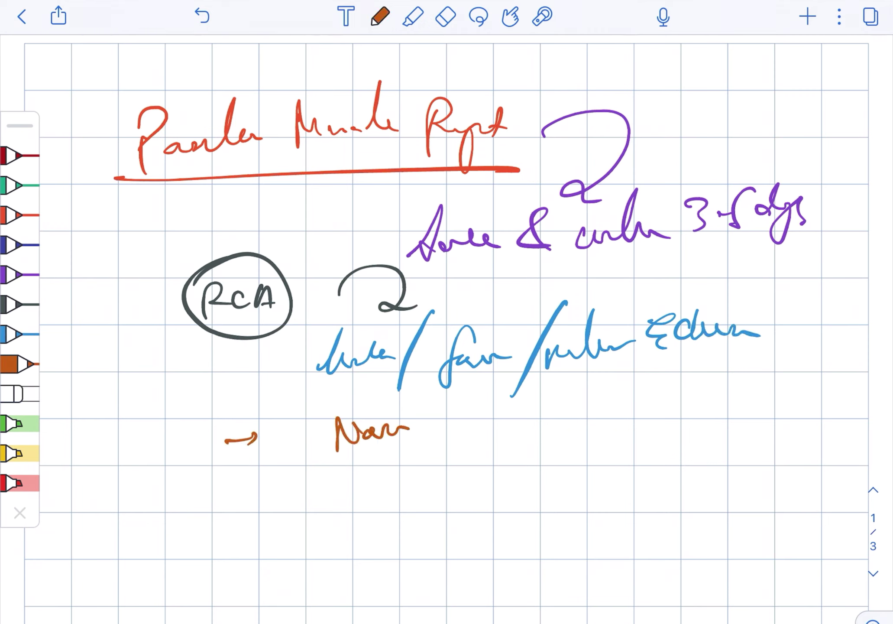
pyautogui.moveTo(441, 400)
pyautogui.mouseDown()
pyautogui.moveTo(452, 435)
pyautogui.moveTo(576, 418)
pyautogui.mouseUp()
pyautogui.moveTo(604, 381)
pyautogui.mouseDown()
pyautogui.moveTo(614, 418)
pyautogui.moveTo(709, 402)
pyautogui.mouseUp()
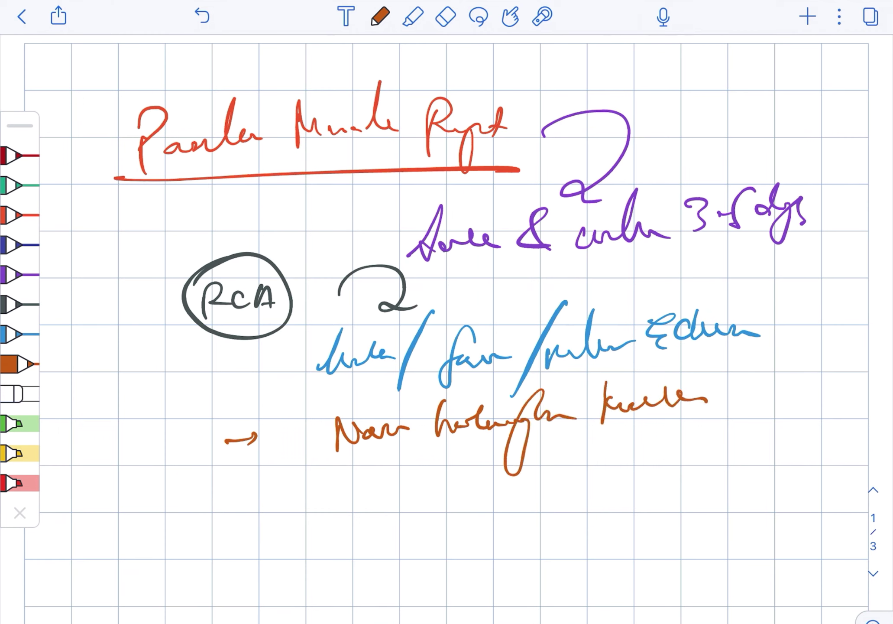
pyautogui.moveTo(391, 369)
pyautogui.mouseDown()
pyautogui.moveTo(335, 459)
pyautogui.moveTo(593, 460)
pyautogui.mouseUp()
# Write a blue line with an arrowed term and a circled new term.
pyautogui.click(17, 333)
pyautogui.moveTo(167, 518)
pyautogui.mouseDown()
pyautogui.moveTo(169, 544)
pyautogui.moveTo(223, 535)
pyautogui.mouseUp()
pyautogui.moveTo(249, 496)
pyautogui.mouseDown()
pyautogui.moveTo(258, 530)
pyautogui.moveTo(317, 512)
pyautogui.mouseUp()
pyautogui.moveTo(402, 454); pyautogui.dragTo(393, 515)
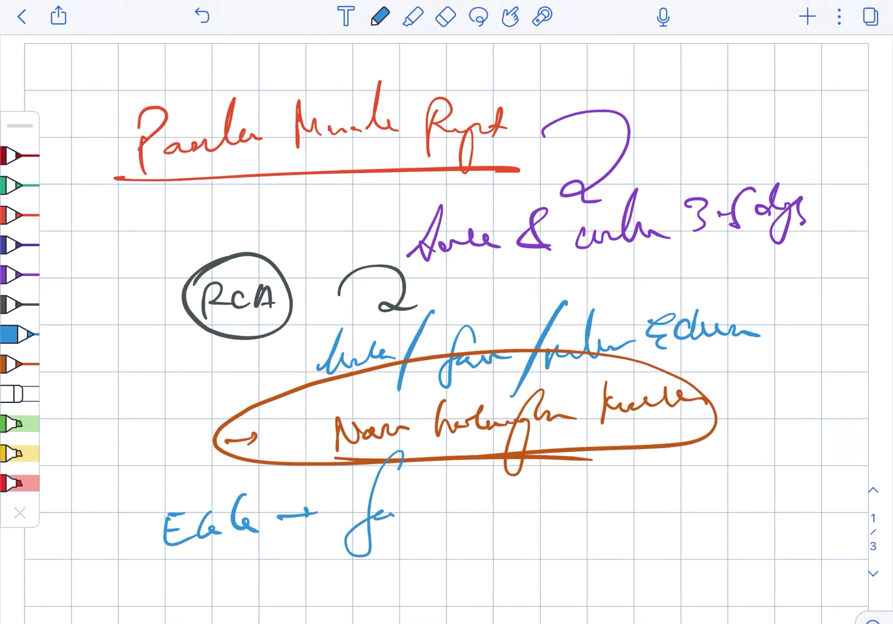
pyautogui.moveTo(466, 511); pyautogui.dragTo(530, 502)
pyautogui.moveTo(461, 454); pyautogui.dragTo(488, 444)
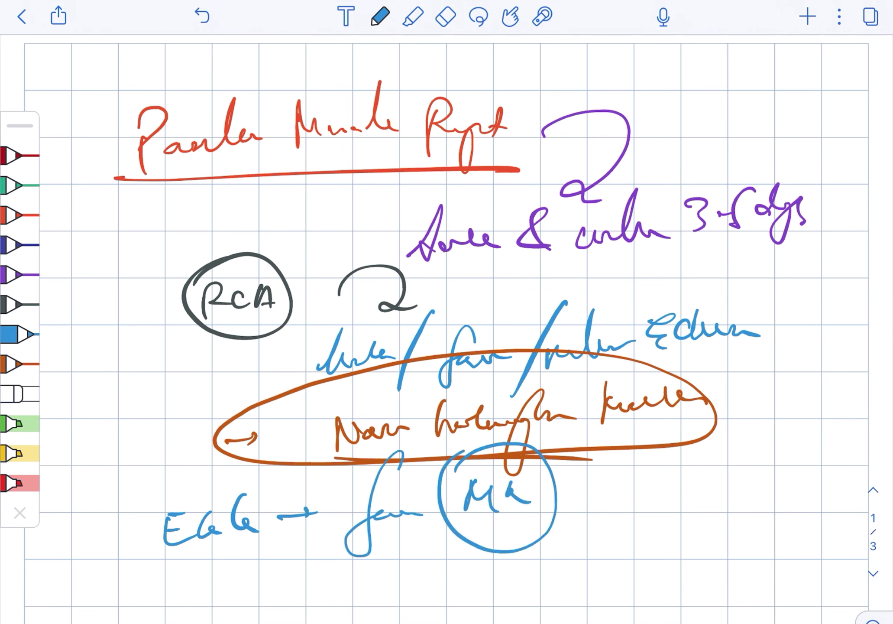
pyautogui.moveTo(582, 482)
pyautogui.mouseDown()
pyautogui.moveTo(601, 493)
pyautogui.moveTo(639, 482)
pyautogui.mouseUp()
# Add a two-line brown remark to the right of the circled blue term.
pyautogui.click(20, 364)
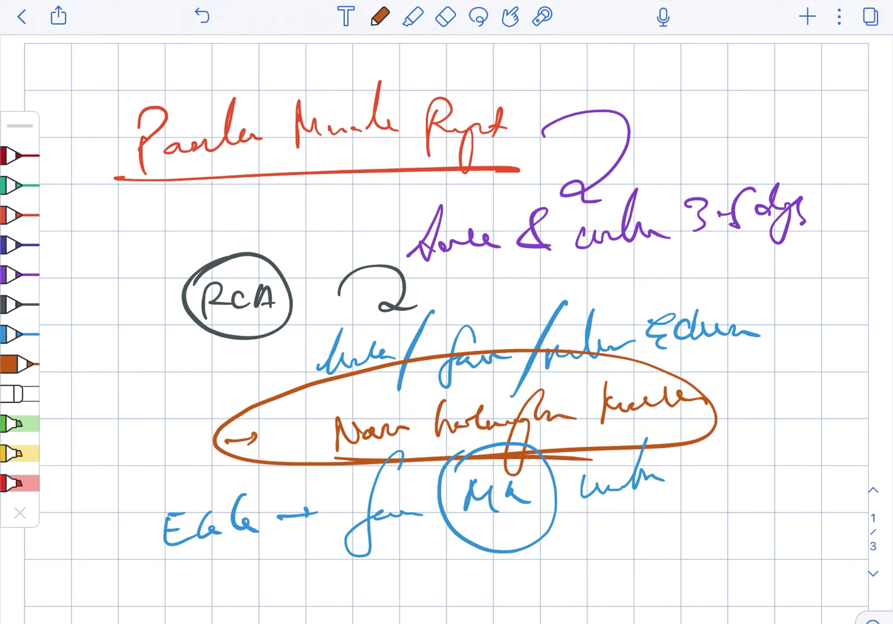
pyautogui.moveTo(669, 450)
pyautogui.mouseDown()
pyautogui.moveTo(660, 524)
pyautogui.moveTo(689, 485)
pyautogui.mouseUp()
pyautogui.moveTo(690, 457); pyautogui.dragTo(681, 490)
pyautogui.moveTo(696, 485)
pyautogui.mouseDown()
pyautogui.moveTo(708, 475)
pyautogui.moveTo(746, 500)
pyautogui.mouseUp()
pyautogui.moveTo(654, 526)
pyautogui.mouseDown()
pyautogui.moveTo(638, 562)
pyautogui.moveTo(680, 601)
pyautogui.mouseUp()
pyautogui.moveTo(718, 550)
pyautogui.mouseDown()
pyautogui.moveTo(750, 542)
pyautogui.moveTo(758, 530)
pyautogui.mouseUp()
pyautogui.click(788, 542)
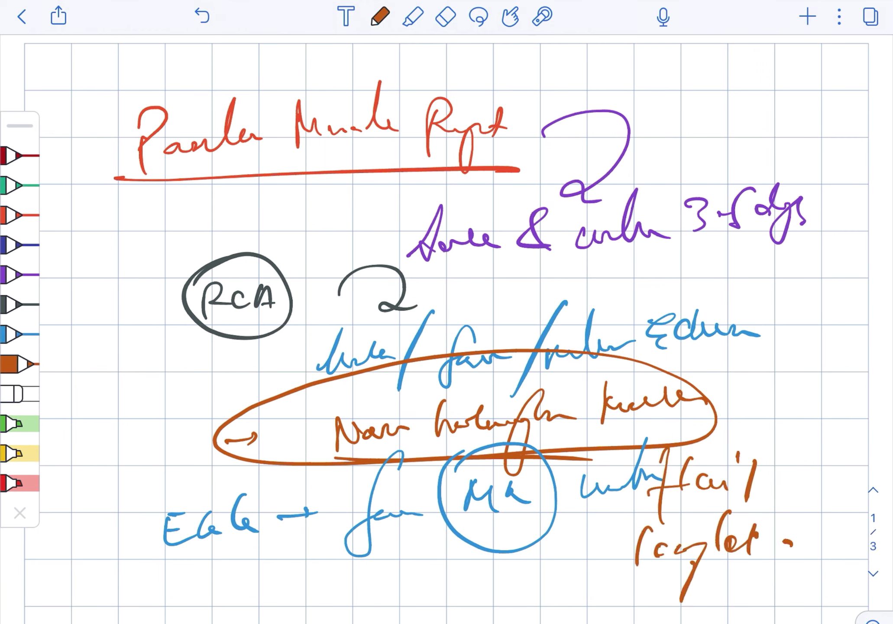
# Clear the page and write an underlined dark blue heading with a slash.
pyautogui.click(445, 17)
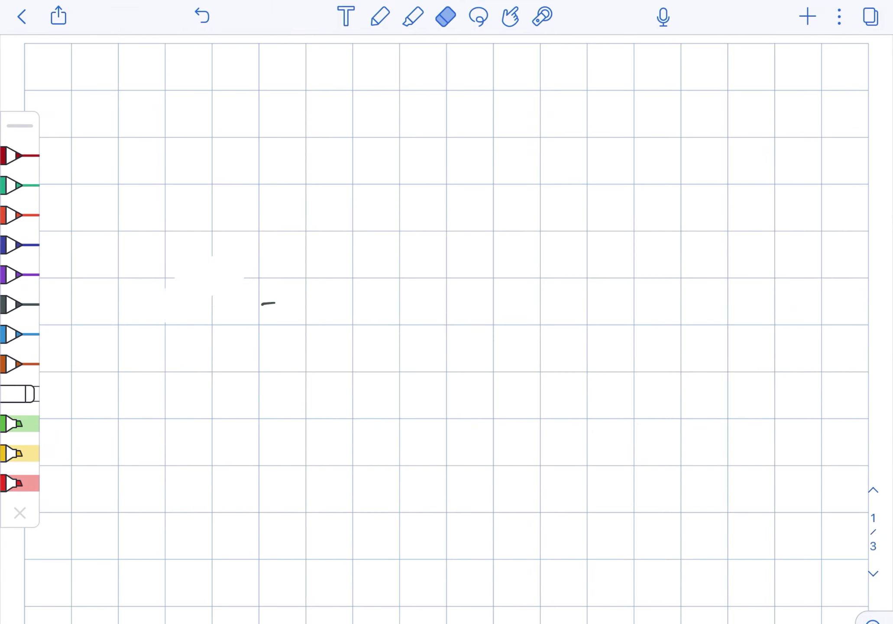
pyautogui.click(13, 244)
pyautogui.moveTo(128, 90); pyautogui.dragTo(122, 153)
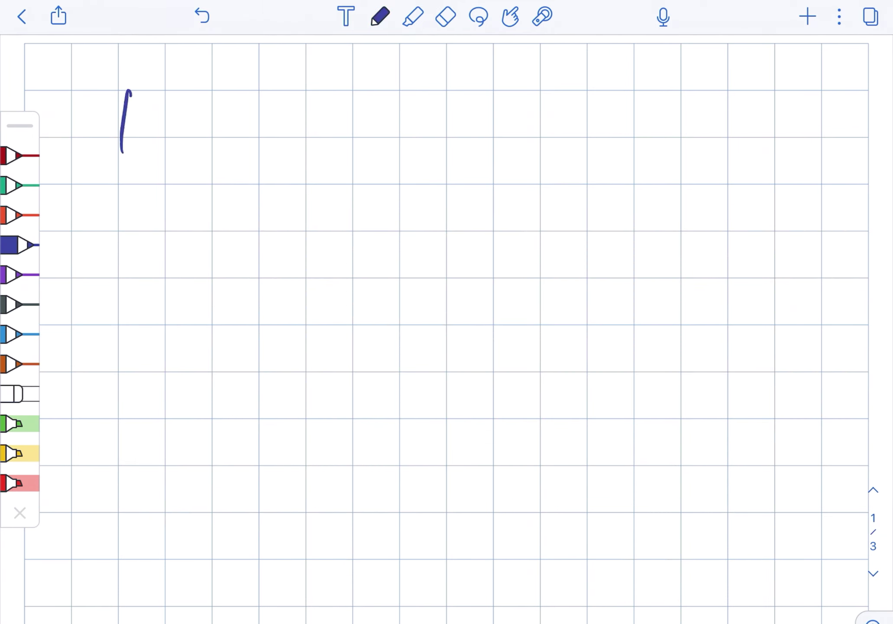
pyautogui.moveTo(138, 114); pyautogui.dragTo(153, 115)
pyautogui.moveTo(227, 101); pyautogui.dragTo(183, 166)
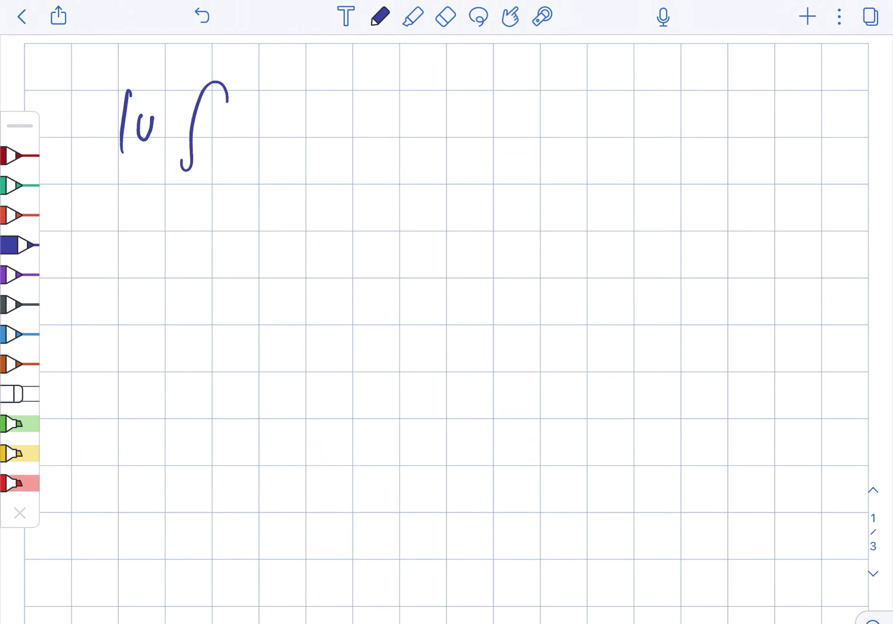
pyautogui.moveTo(241, 120); pyautogui.dragTo(395, 120)
pyautogui.moveTo(427, 79); pyautogui.dragTo(389, 155)
pyautogui.moveTo(447, 112); pyautogui.dragTo(525, 120)
pyautogui.moveTo(148, 167); pyautogui.dragTo(548, 170)
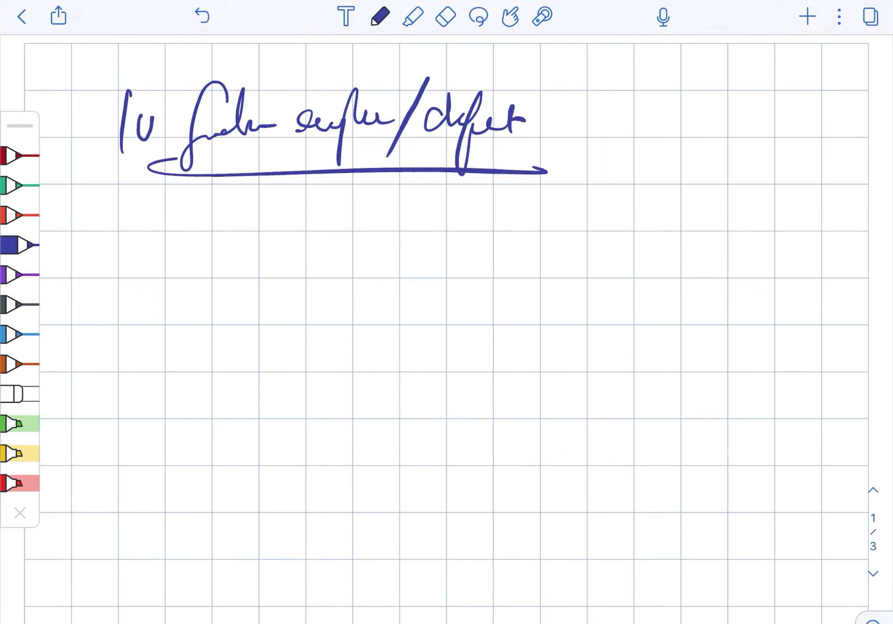
# Write the purple timing line under the heading.
pyautogui.click(16, 275)
pyautogui.moveTo(237, 252); pyautogui.dragTo(311, 236)
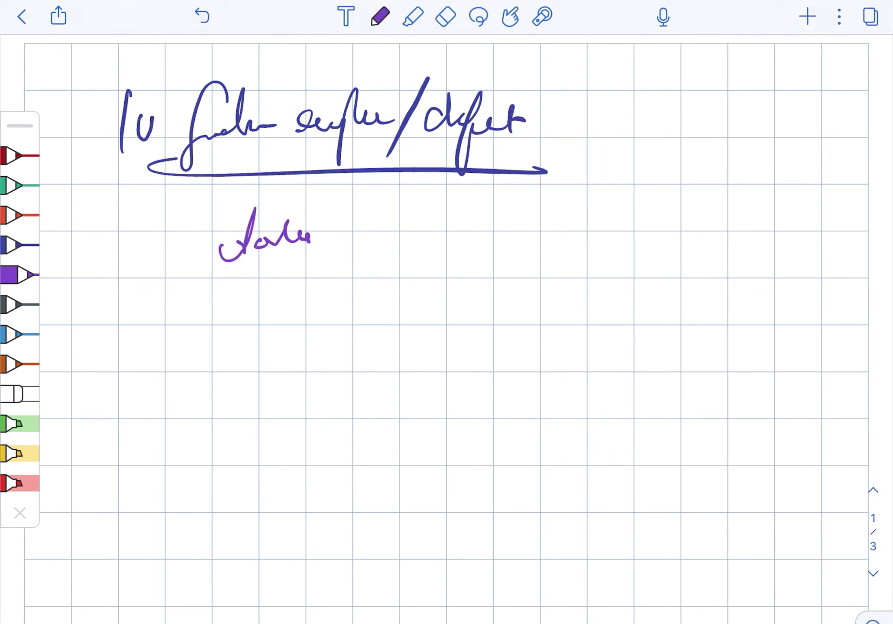
pyautogui.moveTo(364, 228)
pyautogui.mouseDown()
pyautogui.moveTo(373, 246)
pyautogui.moveTo(480, 227)
pyautogui.mouseUp()
pyautogui.moveTo(510, 204); pyautogui.dragTo(505, 234)
pyautogui.moveTo(579, 196); pyautogui.dragTo(554, 226)
pyautogui.moveTo(598, 212); pyautogui.dragTo(590, 223)
pyautogui.moveTo(606, 175); pyautogui.dragTo(604, 225)
pyautogui.moveTo(601, 202); pyautogui.dragTo(607, 253)
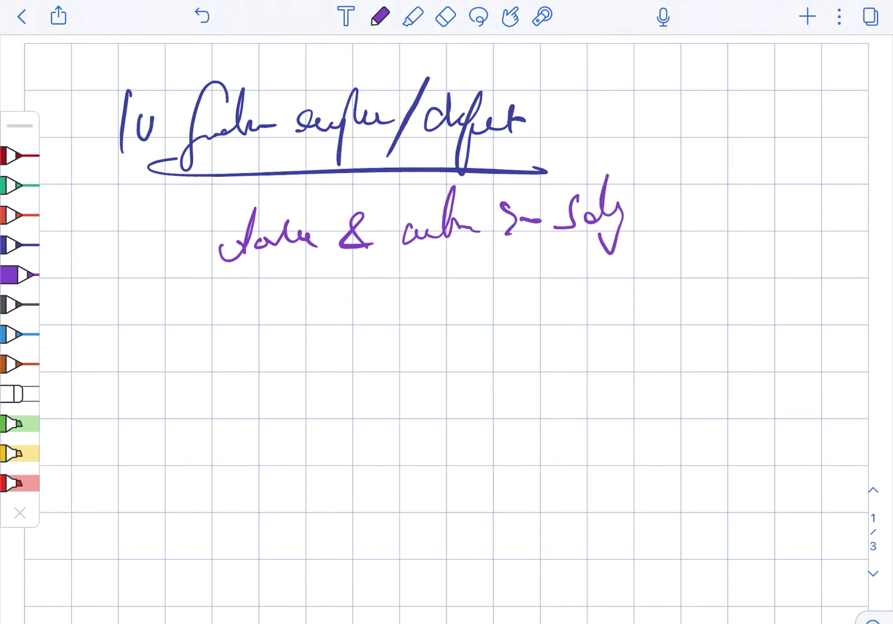
# Write the dark grey LAD line with an arrow and its note.
pyautogui.click(20, 304)
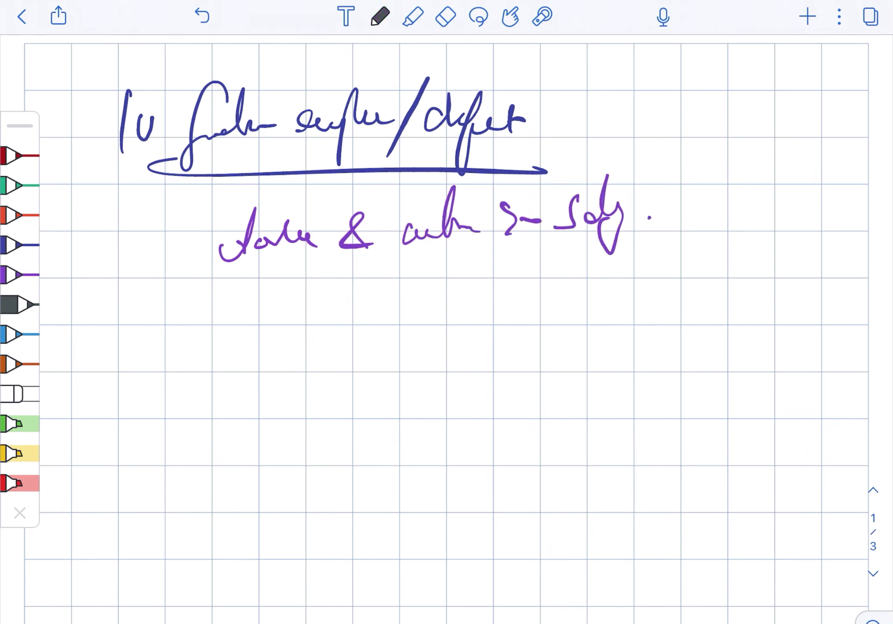
pyautogui.moveTo(198, 313); pyautogui.dragTo(217, 335)
pyautogui.moveTo(230, 330)
pyautogui.mouseDown()
pyautogui.moveTo(241, 306)
pyautogui.moveTo(248, 332)
pyautogui.mouseUp()
pyautogui.moveTo(268, 324)
pyautogui.mouseDown()
pyautogui.moveTo(277, 302)
pyautogui.moveTo(270, 323)
pyautogui.mouseUp()
pyautogui.moveTo(307, 309); pyautogui.dragTo(332, 307)
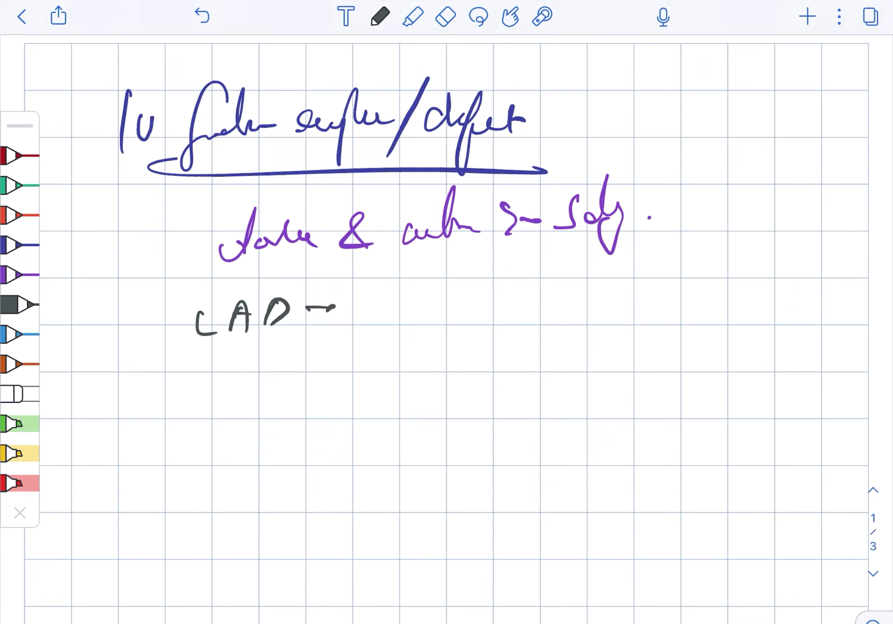
pyautogui.moveTo(393, 292)
pyautogui.mouseDown()
pyautogui.moveTo(411, 328)
pyautogui.moveTo(433, 291)
pyautogui.moveTo(478, 306)
pyautogui.mouseUp()
pyautogui.click(441, 272)
pyautogui.moveTo(537, 254); pyautogui.dragTo(488, 355)
pyautogui.moveTo(497, 313)
pyautogui.mouseDown()
pyautogui.moveTo(558, 270)
pyautogui.moveTo(577, 300)
pyautogui.mouseUp()
pyautogui.moveTo(602, 266); pyautogui.dragTo(590, 319)
pyautogui.moveTo(614, 292)
pyautogui.mouseDown()
pyautogui.moveTo(625, 278)
pyautogui.moveTo(692, 285)
pyautogui.mouseUp()
# Write the circled brown RCA line with an arrow and note, looping the whole line.
pyautogui.click(20, 364)
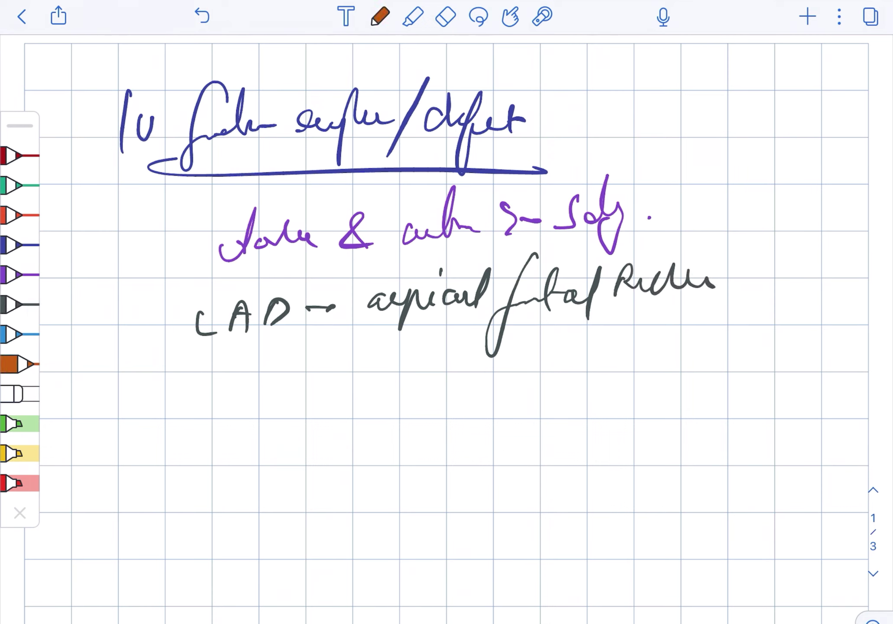
pyautogui.moveTo(190, 417)
pyautogui.mouseDown()
pyautogui.moveTo(196, 383)
pyautogui.moveTo(218, 407)
pyautogui.mouseUp()
pyautogui.moveTo(244, 383)
pyautogui.mouseDown()
pyautogui.moveTo(243, 406)
pyautogui.moveTo(270, 384)
pyautogui.mouseUp()
pyautogui.moveTo(188, 342); pyautogui.dragTo(201, 371)
pyautogui.moveTo(322, 382); pyautogui.dragTo(301, 390)
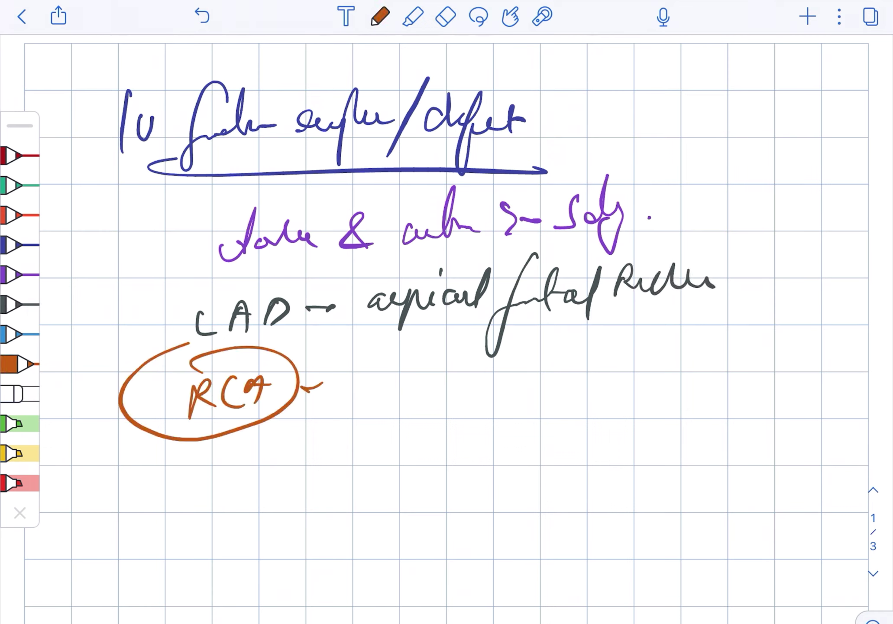
pyautogui.moveTo(382, 403)
pyautogui.mouseDown()
pyautogui.moveTo(457, 390)
pyautogui.moveTo(480, 403)
pyautogui.mouseUp()
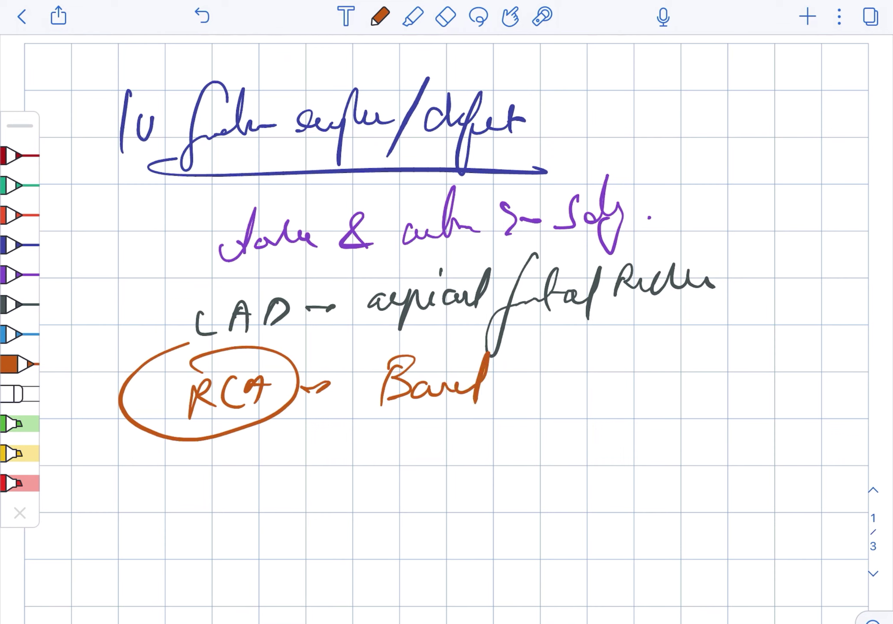
pyautogui.moveTo(541, 349); pyautogui.dragTo(498, 434)
pyautogui.moveTo(505, 401)
pyautogui.mouseDown()
pyautogui.moveTo(591, 383)
pyautogui.moveTo(609, 351)
pyautogui.moveTo(694, 344)
pyautogui.mouseUp()
pyautogui.moveTo(338, 395); pyautogui.dragTo(481, 380)
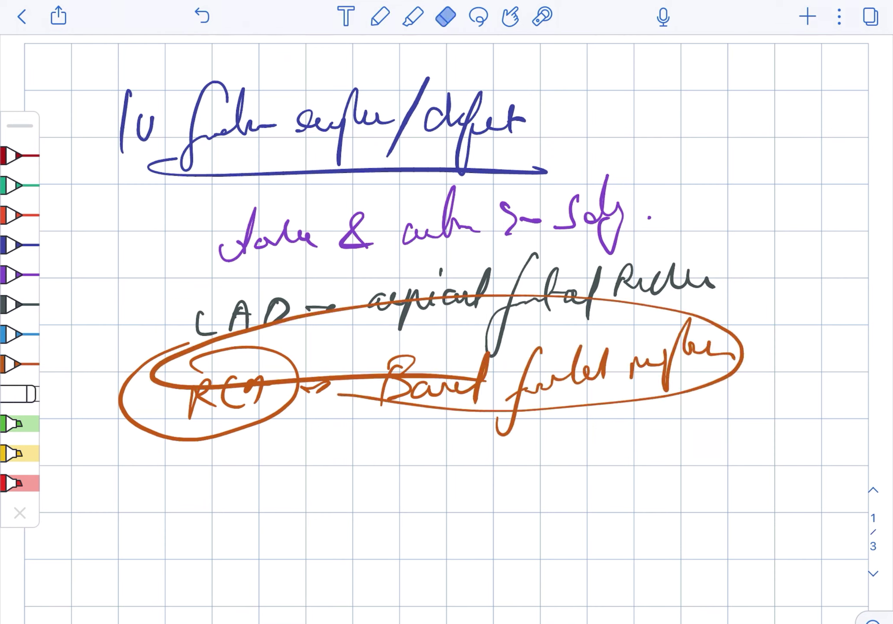
# Erase all the handwriting from the page.
pyautogui.click(445, 15)
pyautogui.moveTo(698, 119); pyautogui.dragTo(279, 237)
pyautogui.moveTo(663, 217)
pyautogui.mouseDown()
pyautogui.moveTo(531, 300)
pyautogui.moveTo(209, 391)
pyautogui.moveTo(698, 363)
pyautogui.mouseUp()
# Write and circle a purple heading with an arrow to a line of findings.
pyautogui.click(20, 274)
pyautogui.moveTo(203, 113)
pyautogui.mouseDown()
pyautogui.moveTo(229, 137)
pyautogui.moveTo(244, 123)
pyautogui.mouseUp()
pyautogui.moveTo(233, 75)
pyautogui.mouseDown()
pyautogui.moveTo(226, 78)
pyautogui.moveTo(247, 118)
pyautogui.mouseUp()
pyautogui.moveTo(293, 116); pyautogui.dragTo(344, 119)
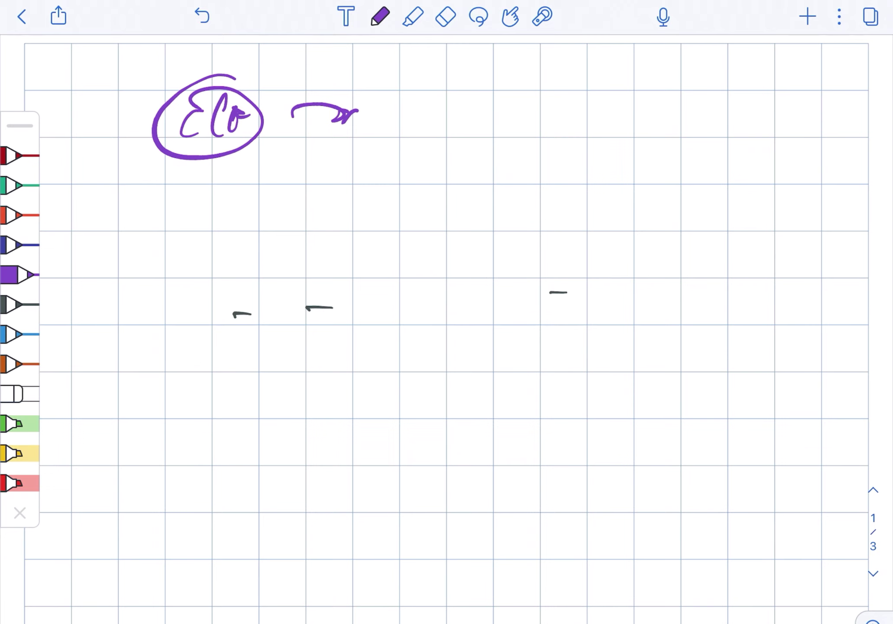
pyautogui.moveTo(410, 87)
pyautogui.mouseDown()
pyautogui.moveTo(399, 124)
pyautogui.moveTo(476, 117)
pyautogui.mouseUp()
pyautogui.moveTo(510, 79)
pyautogui.mouseDown()
pyautogui.moveTo(476, 157)
pyautogui.moveTo(559, 112)
pyautogui.moveTo(607, 102)
pyautogui.moveTo(614, 143)
pyautogui.mouseUp()
pyautogui.moveTo(652, 94); pyautogui.dragTo(694, 102)
pyautogui.moveTo(711, 102); pyautogui.dragTo(712, 103)
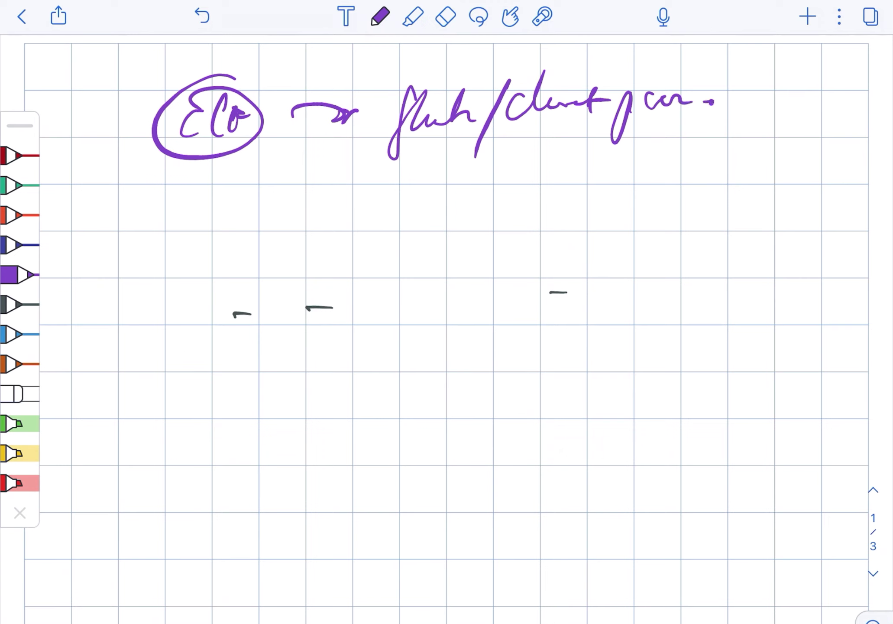
# Write a second line of findings in dark grey.
pyautogui.click(19, 304)
pyautogui.moveTo(339, 224)
pyautogui.mouseDown()
pyautogui.moveTo(386, 207)
pyautogui.moveTo(424, 222)
pyautogui.moveTo(440, 211)
pyautogui.mouseUp()
pyautogui.moveTo(477, 171)
pyautogui.mouseDown()
pyautogui.moveTo(460, 232)
pyautogui.moveTo(519, 198)
pyautogui.moveTo(549, 210)
pyautogui.moveTo(567, 196)
pyautogui.moveTo(622, 210)
pyautogui.mouseUp()
pyautogui.click(630, 181)
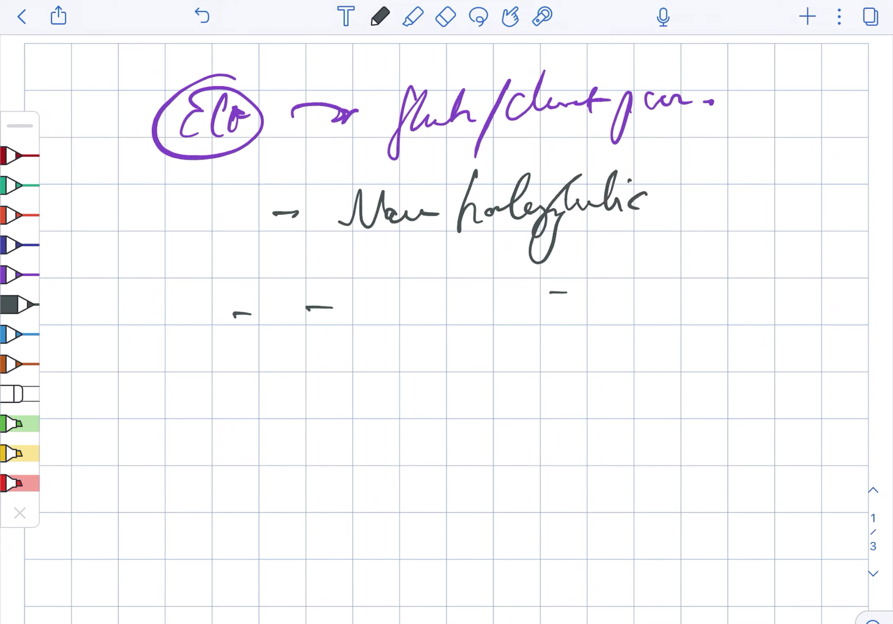
pyautogui.moveTo(679, 162); pyautogui.dragTo(709, 191)
# Write an arrowed blue third line of findings, then erase the whole page.
pyautogui.click(20, 334)
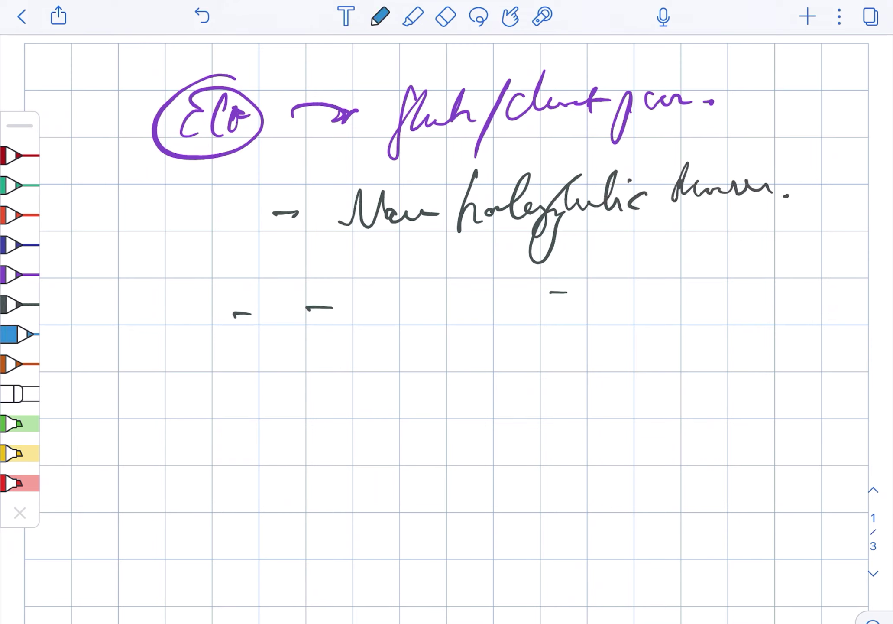
pyautogui.moveTo(279, 302); pyautogui.dragTo(302, 296)
pyautogui.moveTo(354, 272); pyautogui.dragTo(357, 304)
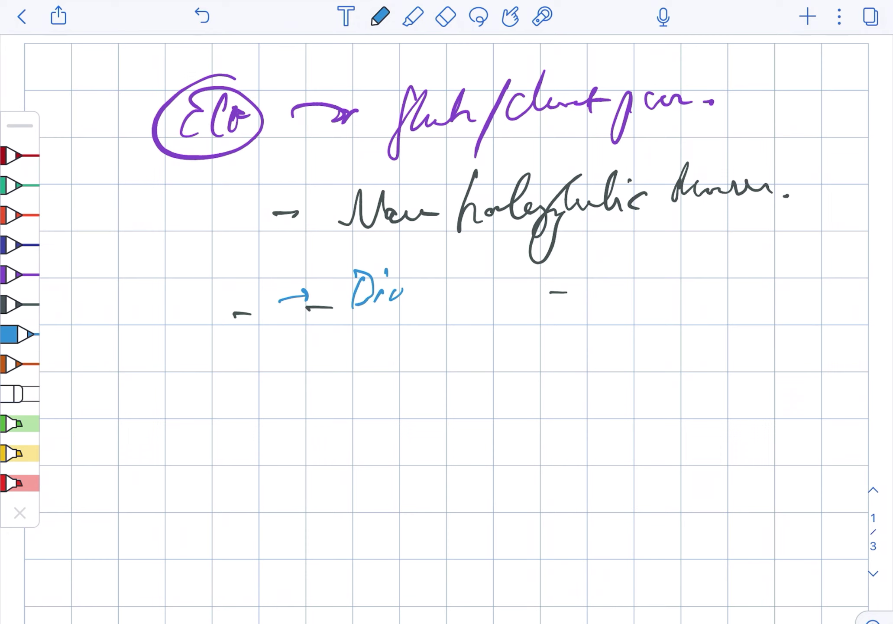
pyautogui.moveTo(438, 293); pyautogui.dragTo(542, 283)
pyautogui.moveTo(648, 241)
pyautogui.mouseDown()
pyautogui.moveTo(551, 374)
pyautogui.moveTo(634, 283)
pyautogui.moveTo(646, 286)
pyautogui.mouseUp()
pyautogui.moveTo(647, 279); pyautogui.dragTo(670, 277)
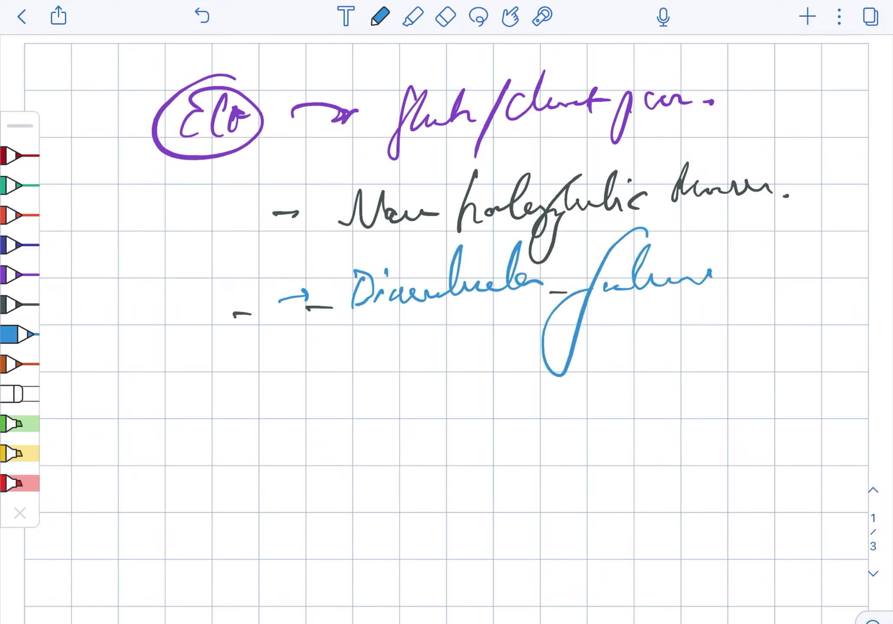
pyautogui.click(445, 16)
pyautogui.moveTo(153, 118)
pyautogui.mouseDown()
pyautogui.moveTo(356, 111)
pyautogui.moveTo(49, 164)
pyautogui.moveTo(844, 259)
pyautogui.moveTo(146, 321)
pyautogui.moveTo(829, 336)
pyautogui.mouseUp()
# Write a green 'ECG' heading at top left and circle it.
pyautogui.click(20, 185)
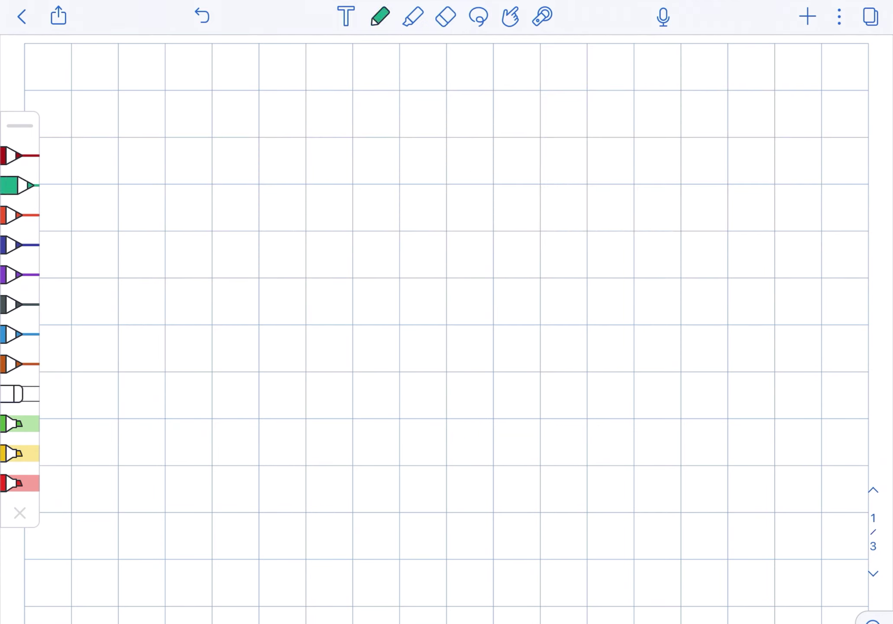
pyautogui.moveTo(176, 97); pyautogui.dragTo(190, 136)
pyautogui.moveTo(163, 118)
pyautogui.mouseDown()
pyautogui.moveTo(194, 112)
pyautogui.moveTo(221, 131)
pyautogui.mouseUp()
pyautogui.moveTo(230, 101); pyautogui.dragTo(250, 130)
pyautogui.moveTo(202, 61); pyautogui.dragTo(159, 80)
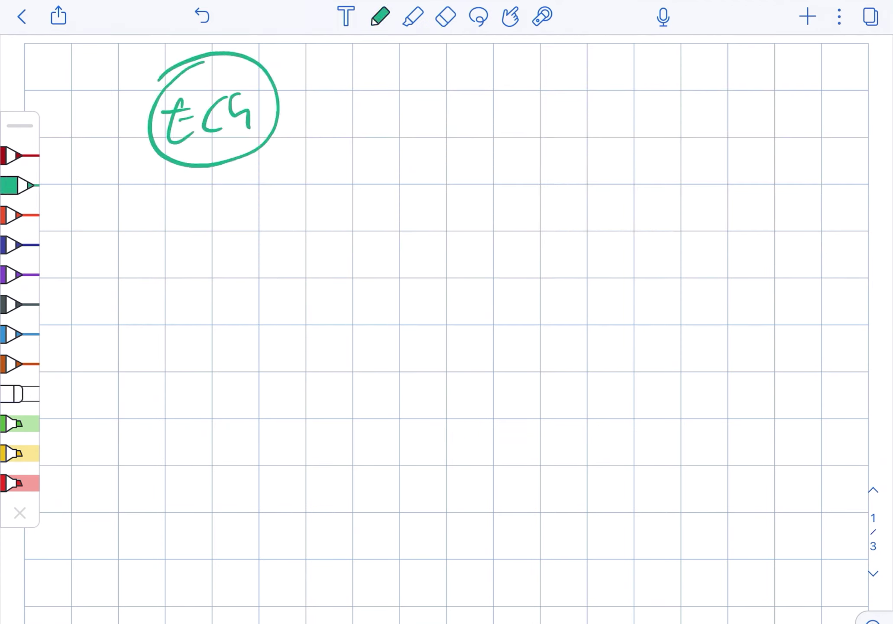
# Write a purple note beginning 'Left' and ending with a 2.
pyautogui.click(19, 274)
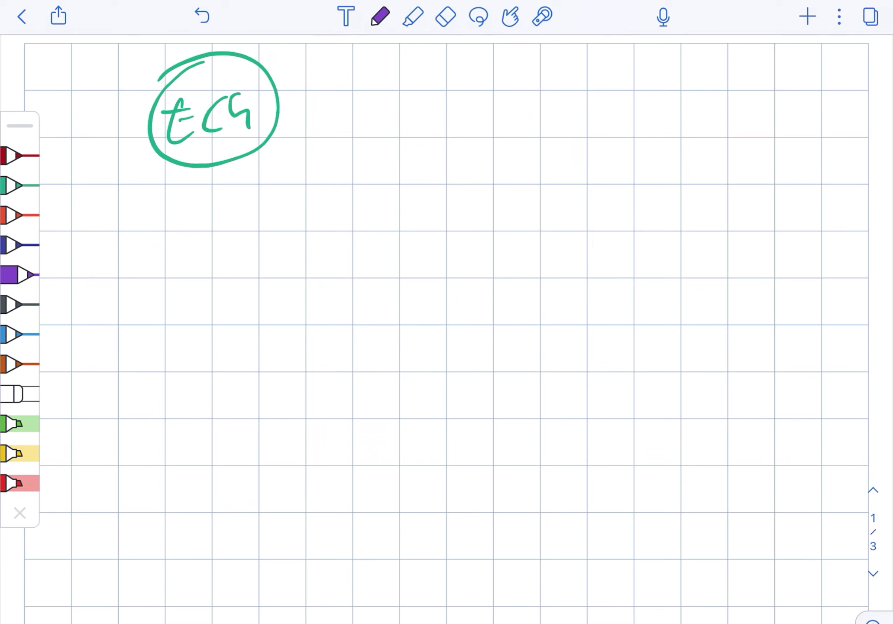
pyautogui.moveTo(334, 107)
pyautogui.mouseDown()
pyautogui.moveTo(356, 134)
pyautogui.moveTo(353, 157)
pyautogui.mouseUp()
pyautogui.moveTo(366, 125); pyautogui.dragTo(395, 132)
pyautogui.moveTo(455, 102)
pyautogui.mouseDown()
pyautogui.moveTo(444, 133)
pyautogui.moveTo(477, 117)
pyautogui.mouseUp()
pyautogui.moveTo(492, 89)
pyautogui.mouseDown()
pyautogui.moveTo(491, 127)
pyautogui.moveTo(520, 128)
pyautogui.mouseUp()
pyautogui.moveTo(555, 88)
pyautogui.mouseDown()
pyautogui.moveTo(516, 161)
pyautogui.moveTo(575, 110)
pyautogui.mouseUp()
pyautogui.moveTo(639, 92)
pyautogui.mouseDown()
pyautogui.moveTo(652, 123)
pyautogui.moveTo(683, 135)
pyautogui.mouseUp()
# Add a dark blue line below the purple note.
pyautogui.click(14, 245)
pyautogui.moveTo(532, 157)
pyautogui.mouseDown()
pyautogui.moveTo(611, 194)
pyautogui.moveTo(619, 238)
pyautogui.mouseUp()
pyautogui.moveTo(670, 159)
pyautogui.mouseDown()
pyautogui.moveTo(687, 179)
pyautogui.moveTo(768, 162)
pyautogui.moveTo(799, 168)
pyautogui.mouseUp()
pyautogui.moveTo(802, 159); pyautogui.dragTo(811, 159)
# Write 'Step up O2 level' in brown, opening a bracket.
pyautogui.click(14, 362)
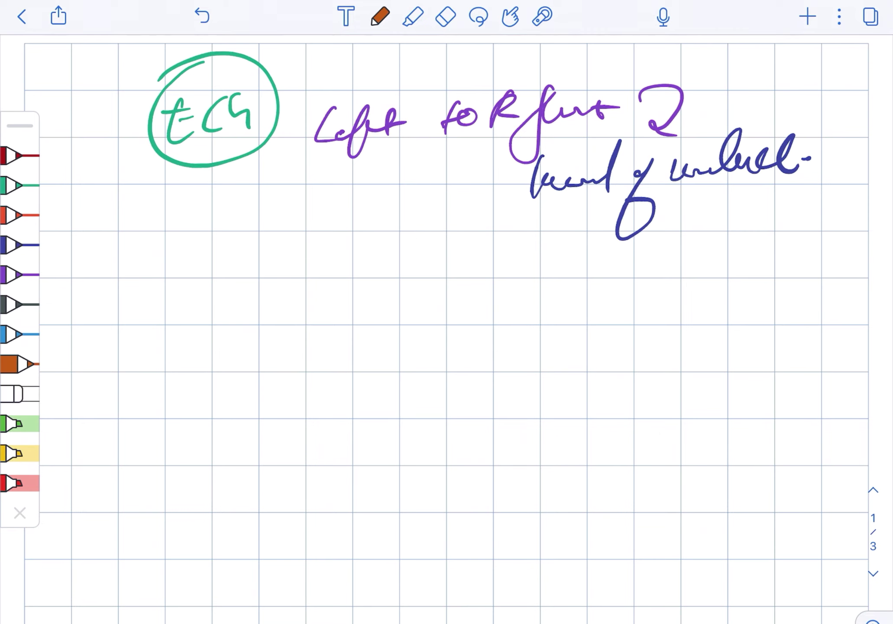
pyautogui.moveTo(211, 307)
pyautogui.mouseDown()
pyautogui.moveTo(288, 277)
pyautogui.moveTo(342, 268)
pyautogui.moveTo(343, 289)
pyautogui.mouseUp()
pyautogui.moveTo(395, 252)
pyautogui.mouseDown()
pyautogui.moveTo(389, 280)
pyautogui.moveTo(395, 250)
pyautogui.mouseUp()
pyautogui.moveTo(382, 289); pyautogui.dragTo(414, 299)
pyautogui.moveTo(440, 256)
pyautogui.mouseDown()
pyautogui.moveTo(453, 272)
pyautogui.moveTo(497, 266)
pyautogui.moveTo(514, 277)
pyautogui.mouseUp()
pyautogui.moveTo(595, 214); pyautogui.dragTo(557, 328)
# Write 'b/w RA & V' in blue inside the bracket and close it.
pyautogui.click(15, 334)
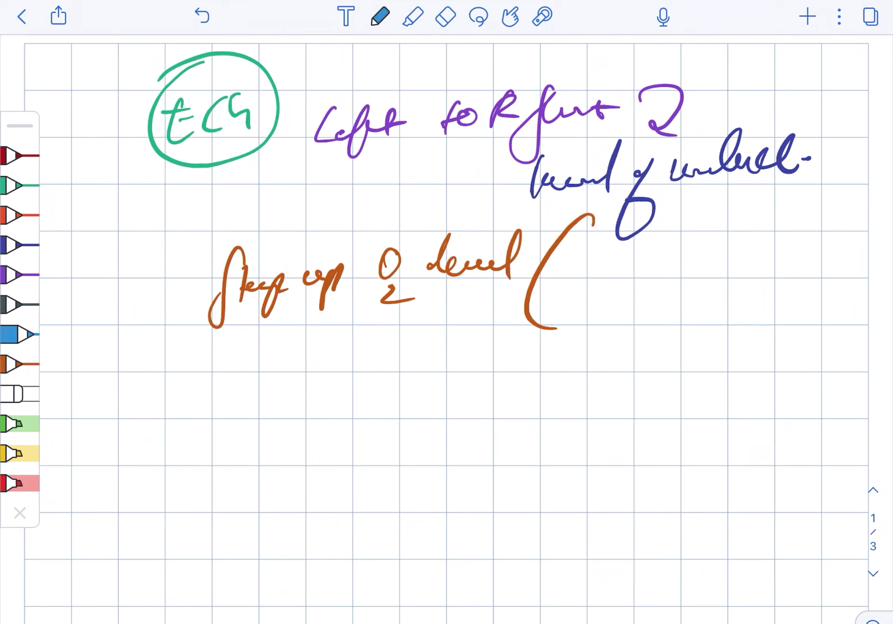
pyautogui.moveTo(596, 241)
pyautogui.mouseDown()
pyautogui.moveTo(600, 262)
pyautogui.moveTo(614, 270)
pyautogui.mouseUp()
pyautogui.moveTo(626, 249)
pyautogui.mouseDown()
pyautogui.moveTo(662, 243)
pyautogui.moveTo(684, 289)
pyautogui.mouseUp()
pyautogui.moveTo(633, 334)
pyautogui.mouseDown()
pyautogui.moveTo(644, 305)
pyautogui.moveTo(663, 323)
pyautogui.mouseUp()
pyautogui.moveTo(671, 325); pyautogui.dragTo(690, 326)
pyautogui.moveTo(758, 287)
pyautogui.mouseDown()
pyautogui.moveTo(758, 318)
pyautogui.moveTo(801, 285)
pyautogui.moveTo(783, 353)
pyautogui.mouseUp()
# Erase most of the notes from the page.
pyautogui.click(16, 363)
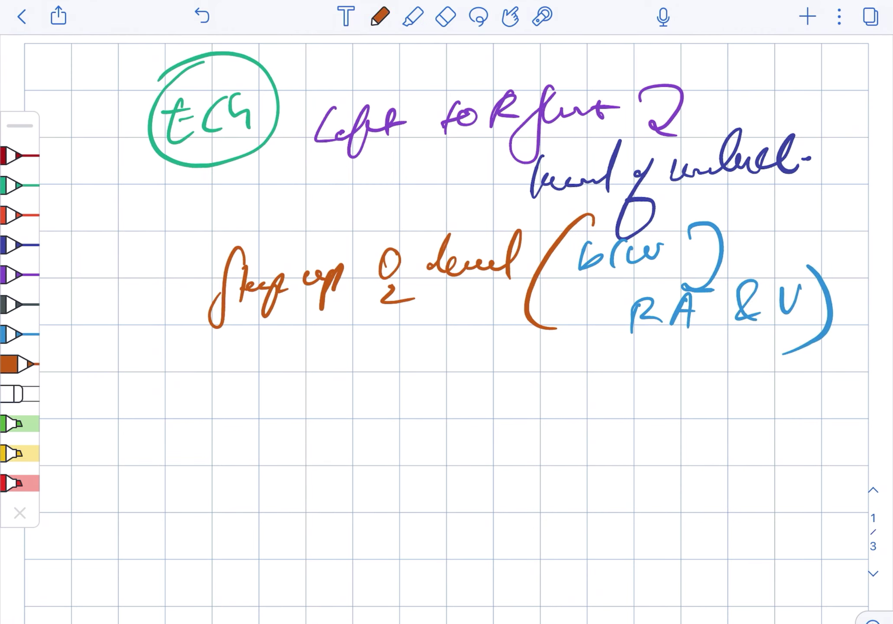
pyautogui.click(446, 15)
pyautogui.moveTo(160, 77)
pyautogui.mouseDown()
pyautogui.moveTo(279, 140)
pyautogui.moveTo(803, 175)
pyautogui.moveTo(70, 237)
pyautogui.moveTo(837, 328)
pyautogui.mouseUp()
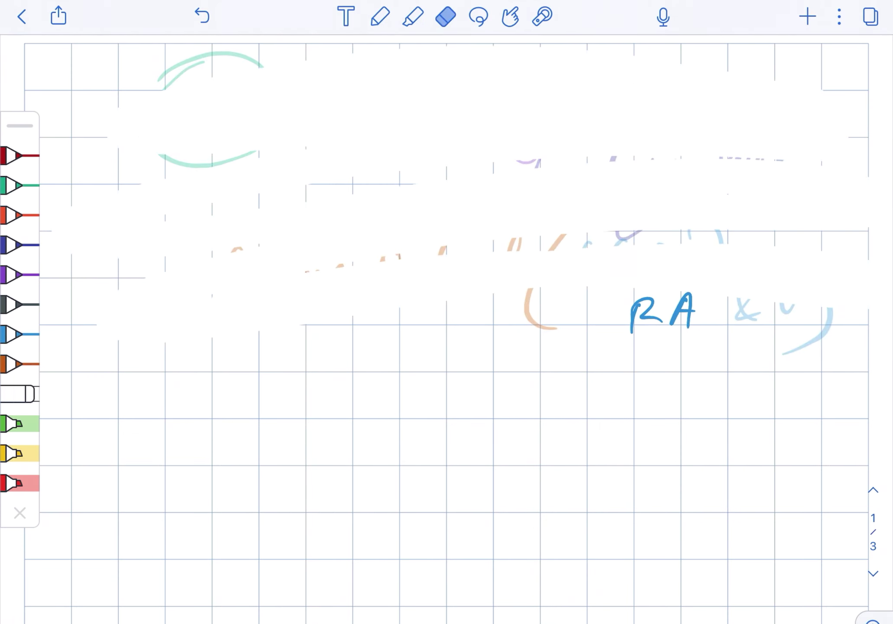
# Clear the leftover RA & V text and write a circled purple 'Free Wall Rupture' title.
pyautogui.moveTo(523, 314); pyautogui.dragTo(831, 335)
pyautogui.moveTo(673, 312); pyautogui.dragTo(698, 312)
pyautogui.click(17, 274)
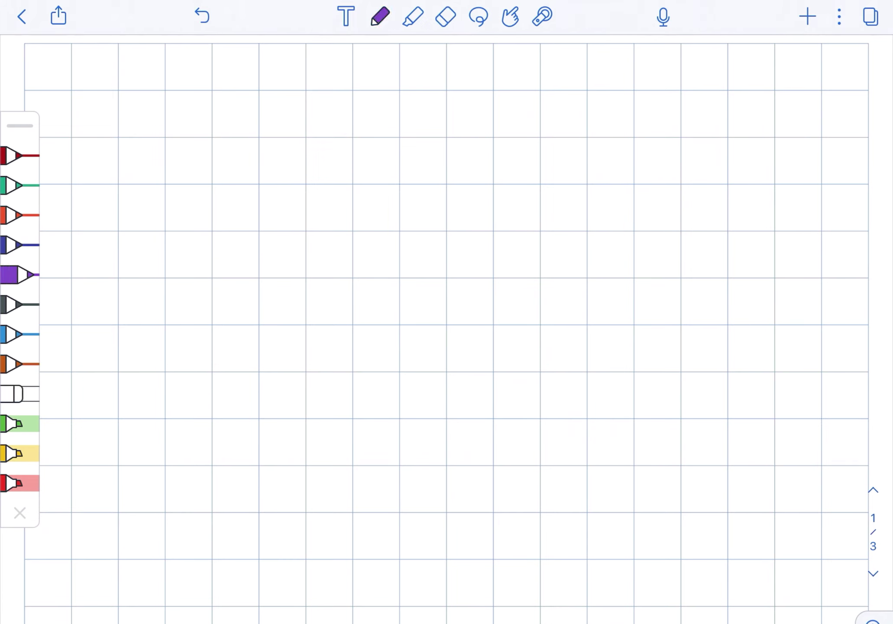
pyautogui.moveTo(173, 123); pyautogui.dragTo(160, 174)
pyautogui.moveTo(148, 130); pyautogui.dragTo(187, 119)
pyautogui.moveTo(165, 148); pyautogui.dragTo(230, 149)
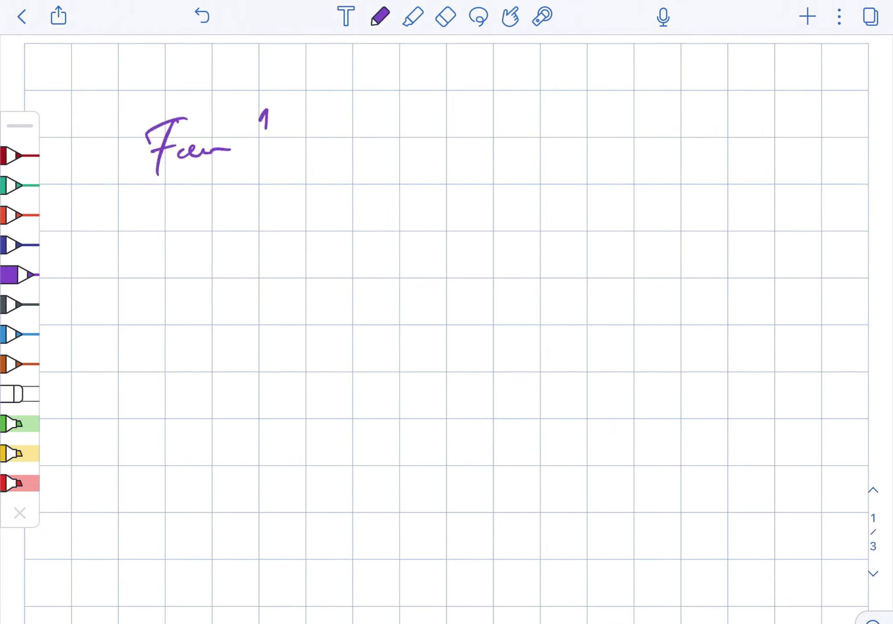
pyautogui.moveTo(267, 111); pyautogui.dragTo(292, 140)
pyautogui.moveTo(297, 140)
pyautogui.mouseDown()
pyautogui.moveTo(310, 131)
pyautogui.moveTo(333, 155)
pyautogui.moveTo(405, 139)
pyautogui.moveTo(462, 78)
pyautogui.mouseUp()
pyautogui.moveTo(447, 133); pyautogui.dragTo(487, 129)
pyautogui.moveTo(175, 174)
pyautogui.mouseDown()
pyautogui.moveTo(160, 156)
pyautogui.moveTo(387, 160)
pyautogui.mouseUp()
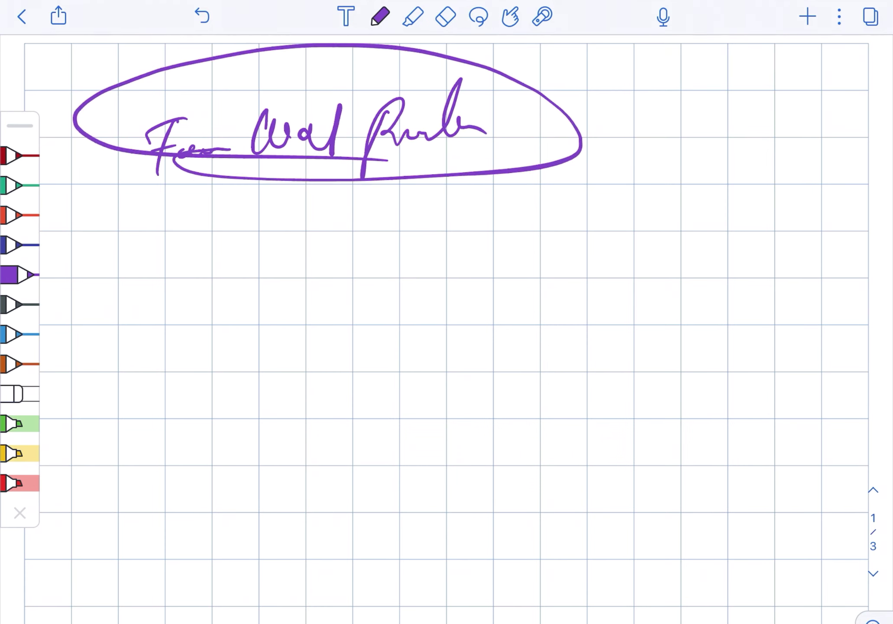
# Add a dark grey note with a 2 beside the title.
pyautogui.click(19, 304)
pyautogui.moveTo(637, 124); pyautogui.dragTo(596, 164)
pyautogui.click(724, 134)
pyautogui.moveTo(681, 126)
pyautogui.mouseDown()
pyautogui.moveTo(710, 145)
pyautogui.moveTo(799, 138)
pyautogui.mouseUp()
pyautogui.click(810, 134)
pyautogui.moveTo(646, 133); pyautogui.dragTo(652, 148)
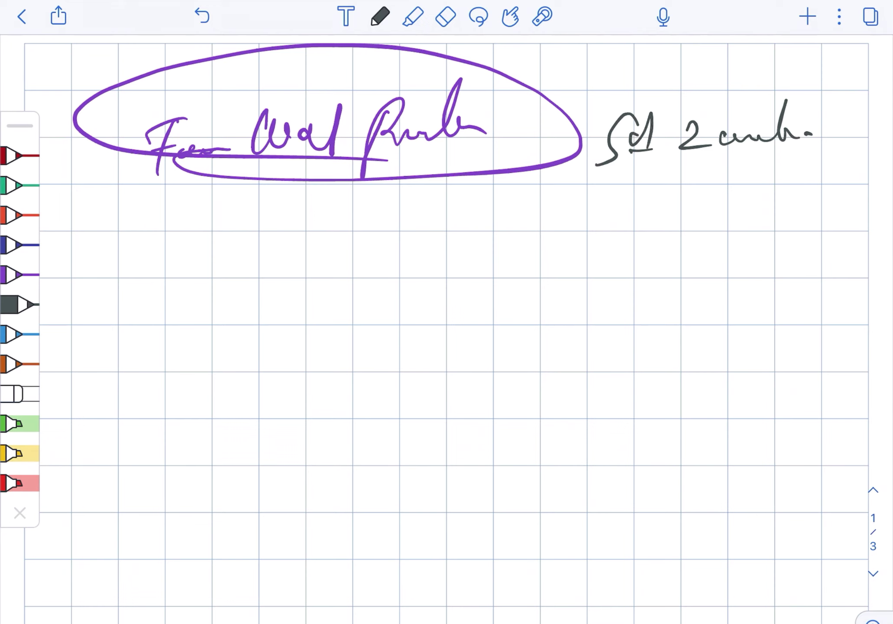
# Write 'LAD' in blue below the title and circle it.
pyautogui.click(20, 335)
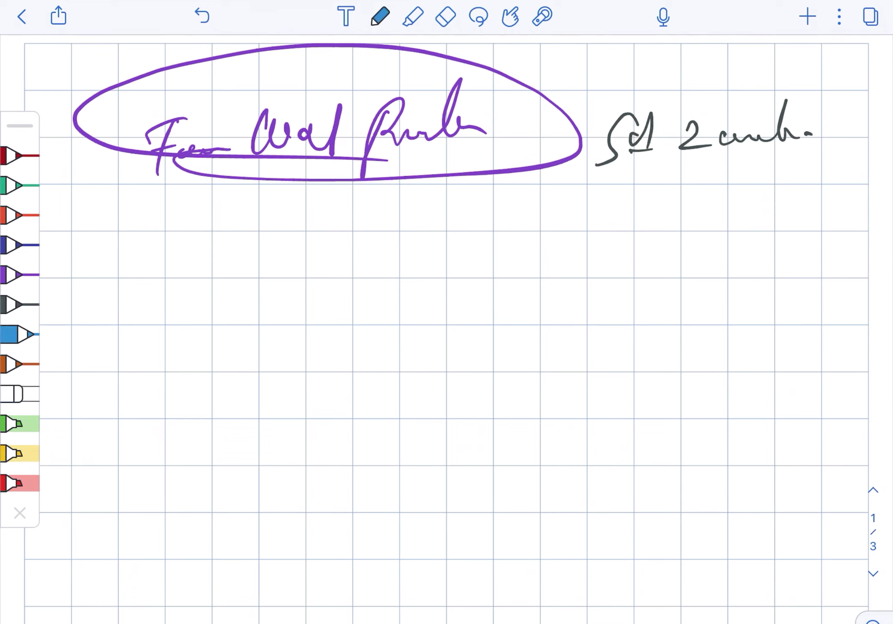
pyautogui.moveTo(199, 234); pyautogui.dragTo(193, 267)
pyautogui.moveTo(208, 246); pyautogui.dragTo(207, 266)
pyautogui.moveTo(243, 226)
pyautogui.mouseDown()
pyautogui.moveTo(243, 257)
pyautogui.moveTo(307, 245)
pyautogui.mouseUp()
pyautogui.moveTo(251, 203)
pyautogui.mouseDown()
pyautogui.moveTo(312, 197)
pyautogui.moveTo(201, 236)
pyautogui.mouseUp()
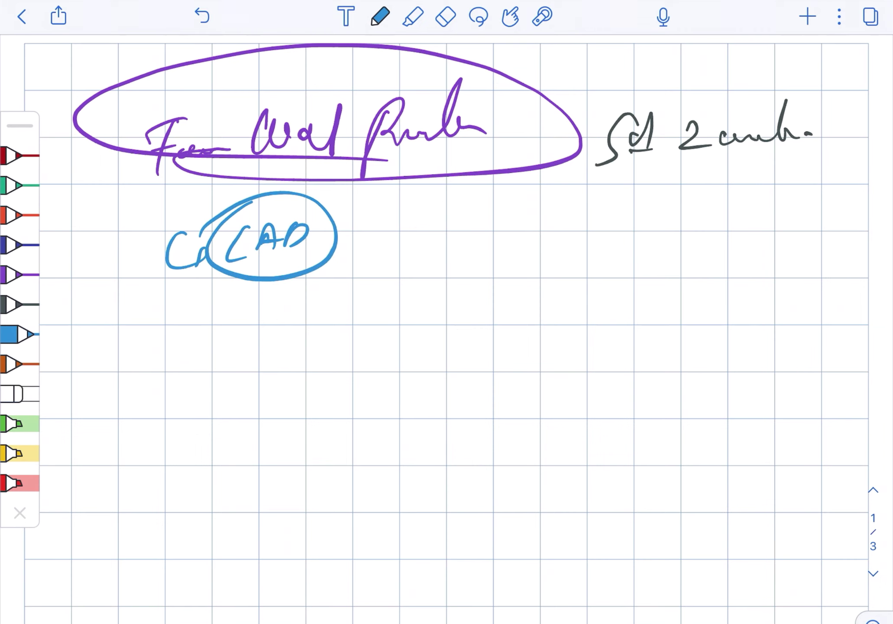
# Write a circled brown 'CF' with an arrow to a brown note.
pyautogui.click(15, 363)
pyautogui.moveTo(286, 301); pyautogui.dragTo(265, 324)
pyautogui.moveTo(320, 292)
pyautogui.mouseDown()
pyautogui.moveTo(296, 321)
pyautogui.moveTo(322, 307)
pyautogui.mouseUp()
pyautogui.moveTo(279, 281); pyautogui.dragTo(251, 286)
pyautogui.moveTo(358, 300); pyautogui.dragTo(483, 241)
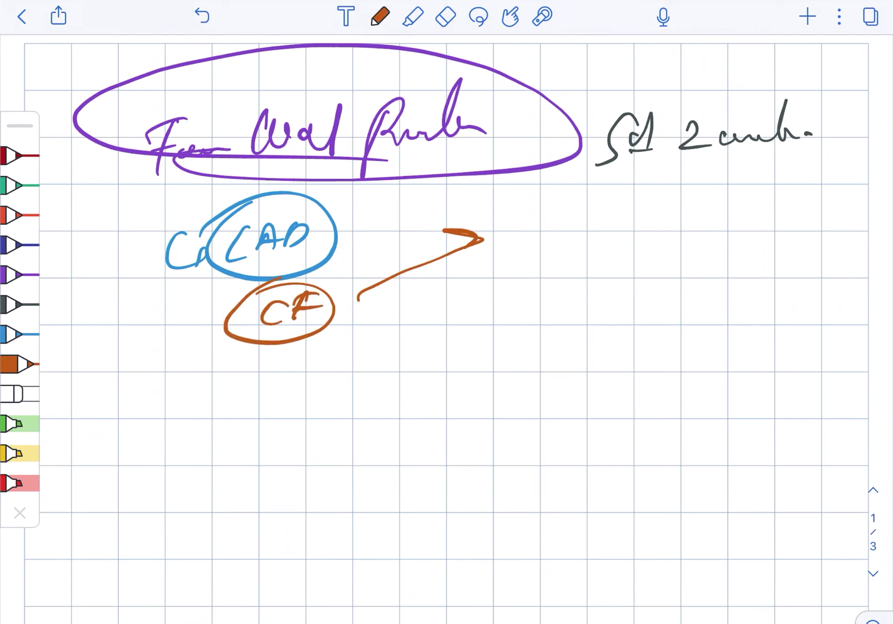
pyautogui.moveTo(526, 187)
pyautogui.mouseDown()
pyautogui.moveTo(538, 230)
pyautogui.moveTo(591, 209)
pyautogui.moveTo(606, 221)
pyautogui.mouseUp()
pyautogui.moveTo(642, 180); pyautogui.dragTo(601, 253)
pyautogui.moveTo(664, 196)
pyautogui.mouseDown()
pyautogui.moveTo(681, 170)
pyautogui.moveTo(714, 200)
pyautogui.moveTo(733, 175)
pyautogui.mouseUp()
pyautogui.moveTo(726, 198); pyautogui.dragTo(738, 195)
pyautogui.moveTo(754, 192); pyautogui.dragTo(745, 225)
# Draw a blue arrow from CF to 'TUD', underlined and circled.
pyautogui.click(14, 334)
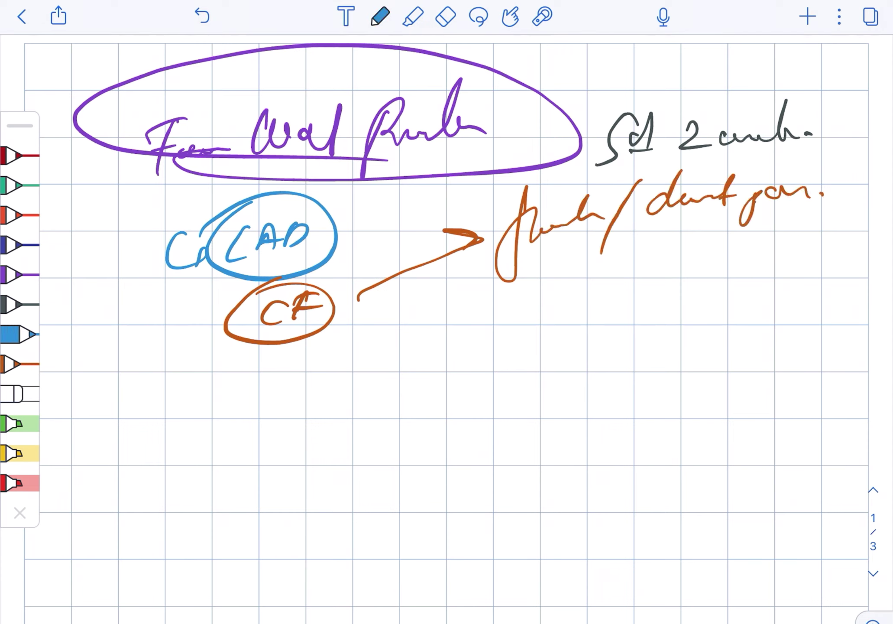
pyautogui.moveTo(377, 321); pyautogui.dragTo(431, 320)
pyautogui.moveTo(480, 293); pyautogui.dragTo(506, 290)
pyautogui.moveTo(493, 293); pyautogui.dragTo(491, 321)
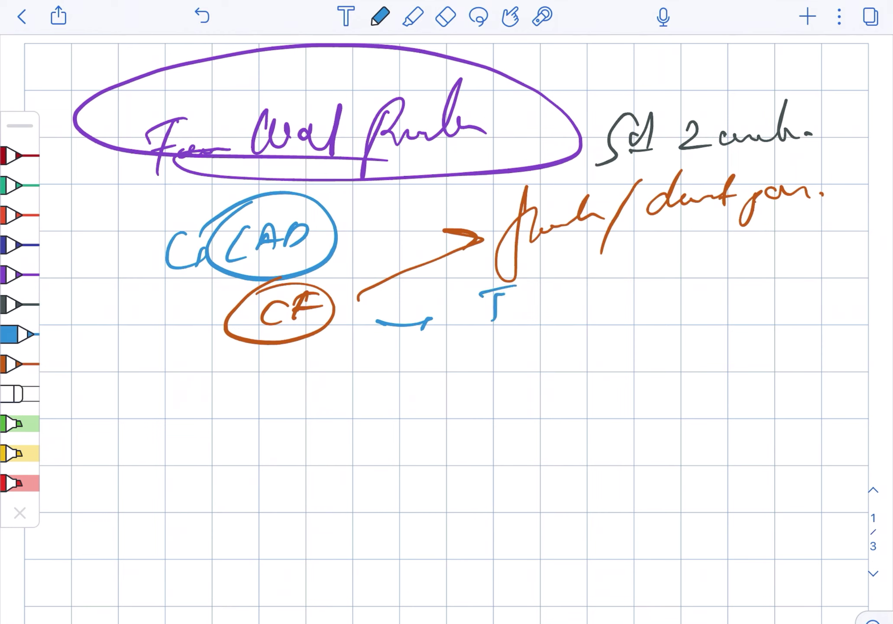
pyautogui.moveTo(524, 288)
pyautogui.mouseDown()
pyautogui.moveTo(537, 315)
pyautogui.moveTo(559, 318)
pyautogui.mouseUp()
pyautogui.moveTo(447, 326); pyautogui.dragTo(558, 332)
pyautogui.moveTo(481, 272); pyautogui.dragTo(502, 328)
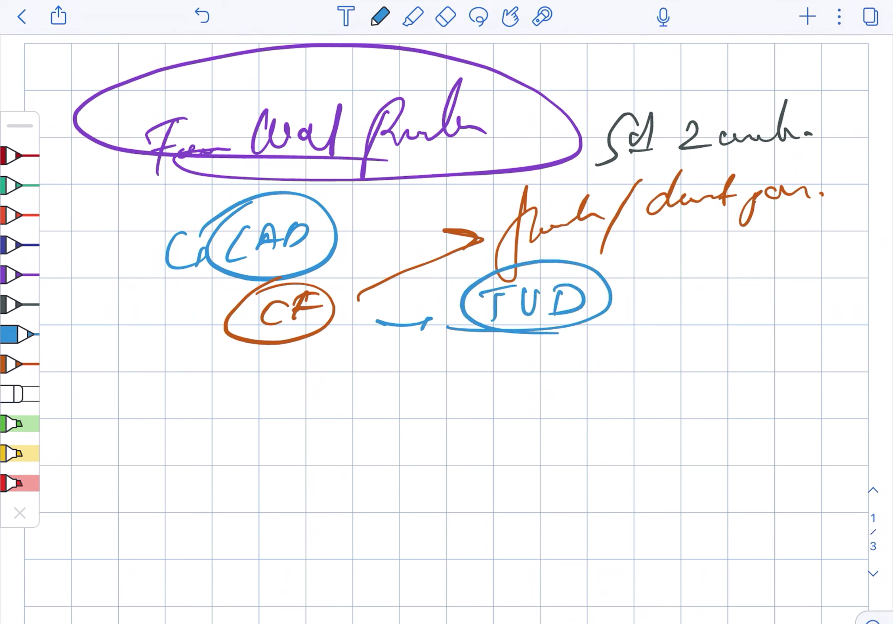
# Add a dark grey arrow and note below TUD, ending with a period.
pyautogui.click(15, 304)
pyautogui.moveTo(358, 404); pyautogui.dragTo(397, 417)
pyautogui.moveTo(447, 380)
pyautogui.mouseDown()
pyautogui.moveTo(451, 420)
pyautogui.moveTo(537, 410)
pyautogui.mouseUp()
pyautogui.moveTo(528, 403); pyautogui.dragTo(573, 398)
pyautogui.moveTo(571, 419); pyautogui.dragTo(600, 366)
pyautogui.moveTo(614, 409); pyautogui.dragTo(632, 369)
pyautogui.moveTo(703, 336)
pyautogui.mouseDown()
pyautogui.moveTo(660, 408)
pyautogui.moveTo(719, 401)
pyautogui.mouseUp()
pyautogui.moveTo(744, 362)
pyautogui.mouseDown()
pyautogui.moveTo(737, 403)
pyautogui.moveTo(763, 403)
pyautogui.mouseUp()
pyautogui.click(772, 404)
# Erase all the Free Wall Rupture notes, circles and arrows.
pyautogui.click(446, 16)
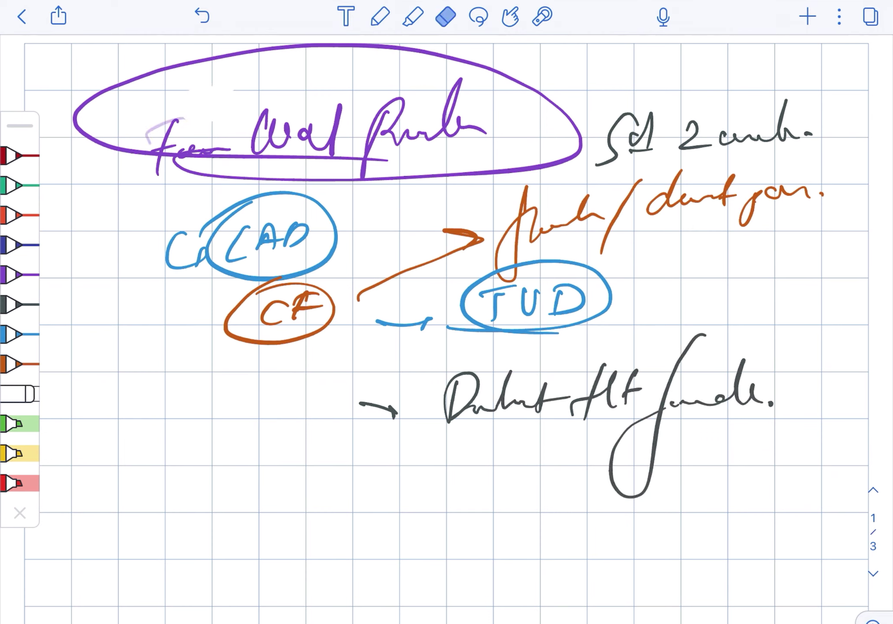
pyautogui.moveTo(154, 125)
pyautogui.mouseDown()
pyautogui.moveTo(802, 133)
pyautogui.moveTo(175, 230)
pyautogui.moveTo(837, 210)
pyautogui.mouseUp()
pyautogui.moveTo(104, 279); pyautogui.dragTo(823, 300)
pyautogui.moveTo(781, 349); pyautogui.dragTo(175, 377)
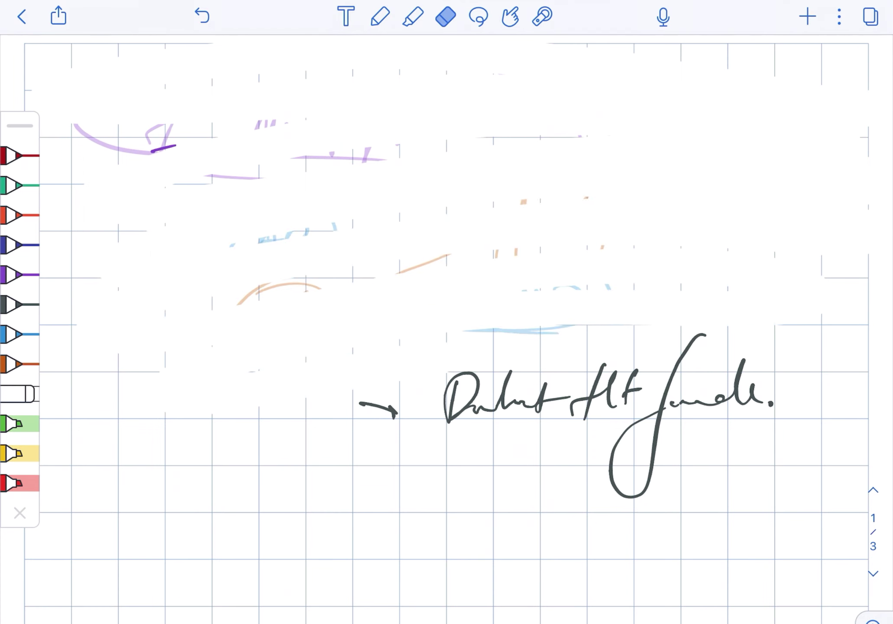
pyautogui.moveTo(447, 390); pyautogui.dragTo(768, 404)
pyautogui.moveTo(768, 405); pyautogui.dragTo(629, 488)
# Write a circled green 'ECG' with a dark blue note beside it.
pyautogui.click(19, 185)
pyautogui.moveTo(213, 134); pyautogui.dragTo(216, 181)
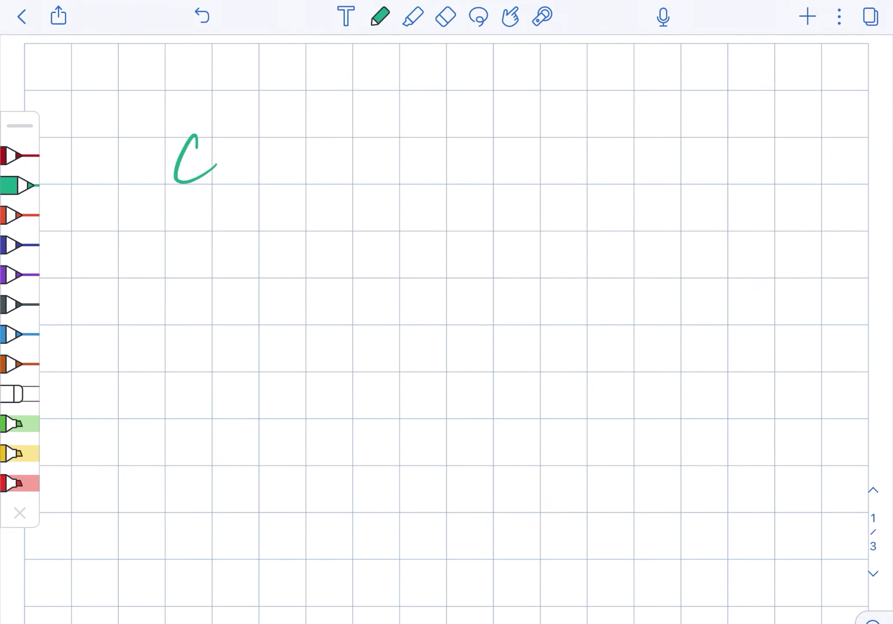
pyautogui.moveTo(178, 142); pyautogui.dragTo(210, 154)
pyautogui.moveTo(244, 132)
pyautogui.mouseDown()
pyautogui.moveTo(222, 164)
pyautogui.moveTo(273, 161)
pyautogui.mouseUp()
pyautogui.moveTo(209, 105)
pyautogui.mouseDown()
pyautogui.moveTo(230, 199)
pyautogui.moveTo(143, 124)
pyautogui.mouseUp()
pyautogui.click(19, 244)
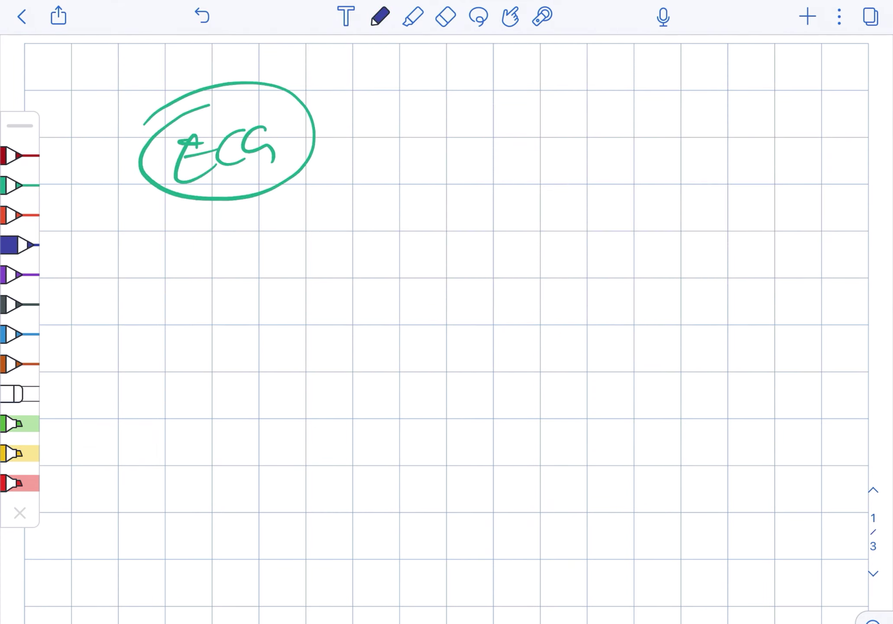
pyautogui.moveTo(323, 155); pyautogui.dragTo(417, 161)
pyautogui.moveTo(340, 249)
pyautogui.mouseDown()
pyautogui.moveTo(375, 221)
pyautogui.moveTo(480, 207)
pyautogui.moveTo(558, 167)
pyautogui.moveTo(583, 201)
pyautogui.mouseUp()
# Erase the ECG notes, leaving the grid page blank.
pyautogui.click(446, 17)
pyautogui.moveTo(140, 139); pyautogui.dragTo(576, 168)
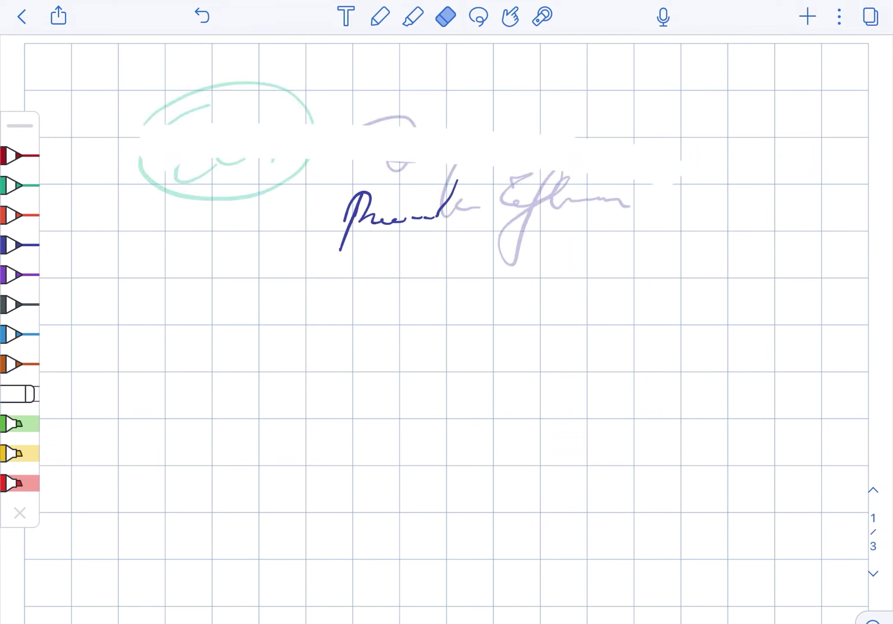
pyautogui.moveTo(628, 196)
pyautogui.mouseDown()
pyautogui.moveTo(112, 209)
pyautogui.moveTo(670, 237)
pyautogui.mouseUp()
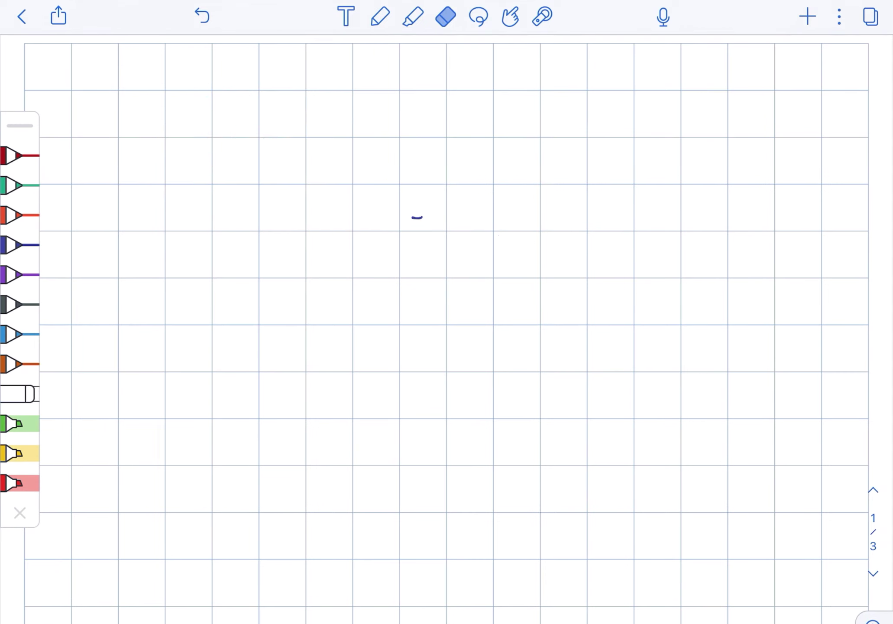